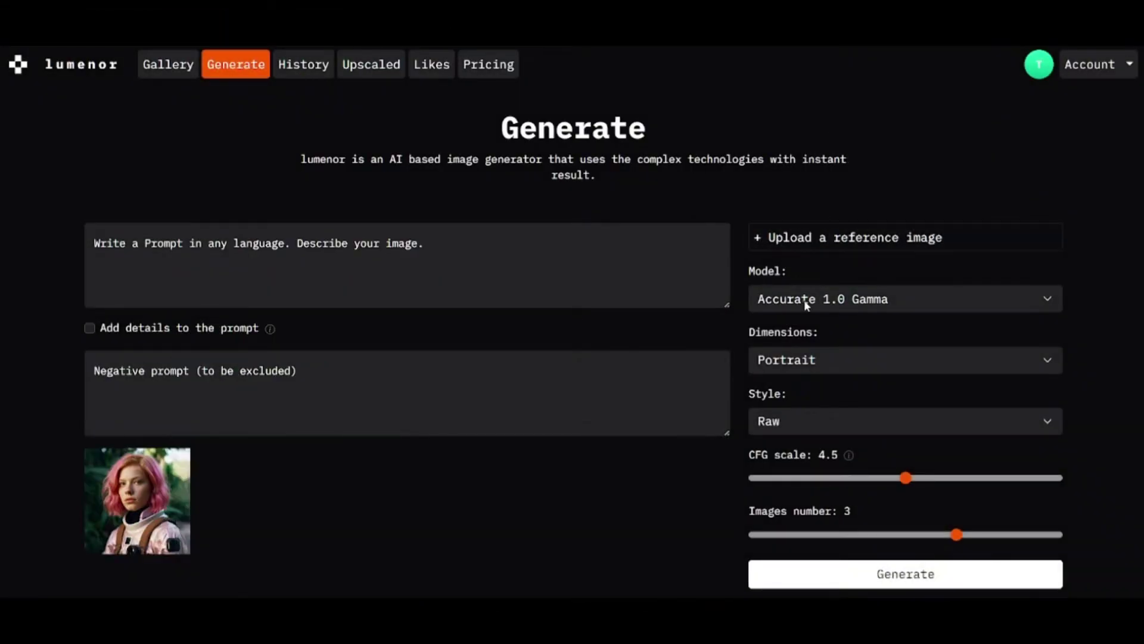
- Generate four 3D Cartoon images of a woman in a light pink space suit in the jungle, excluding outer space
left_click(793, 417)
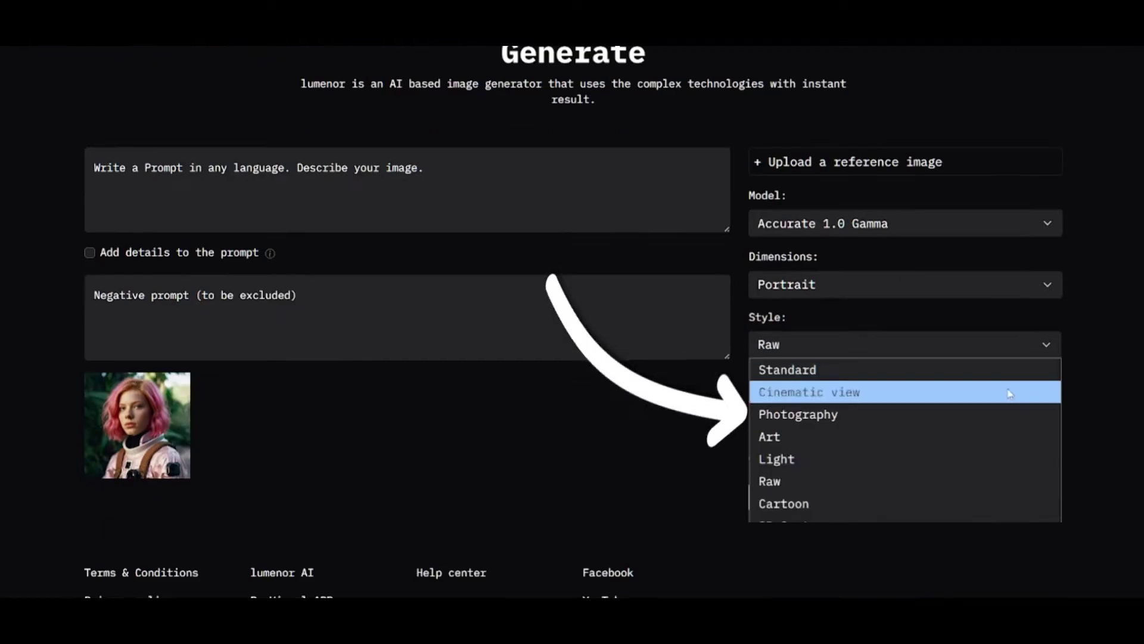
left_click(974, 519)
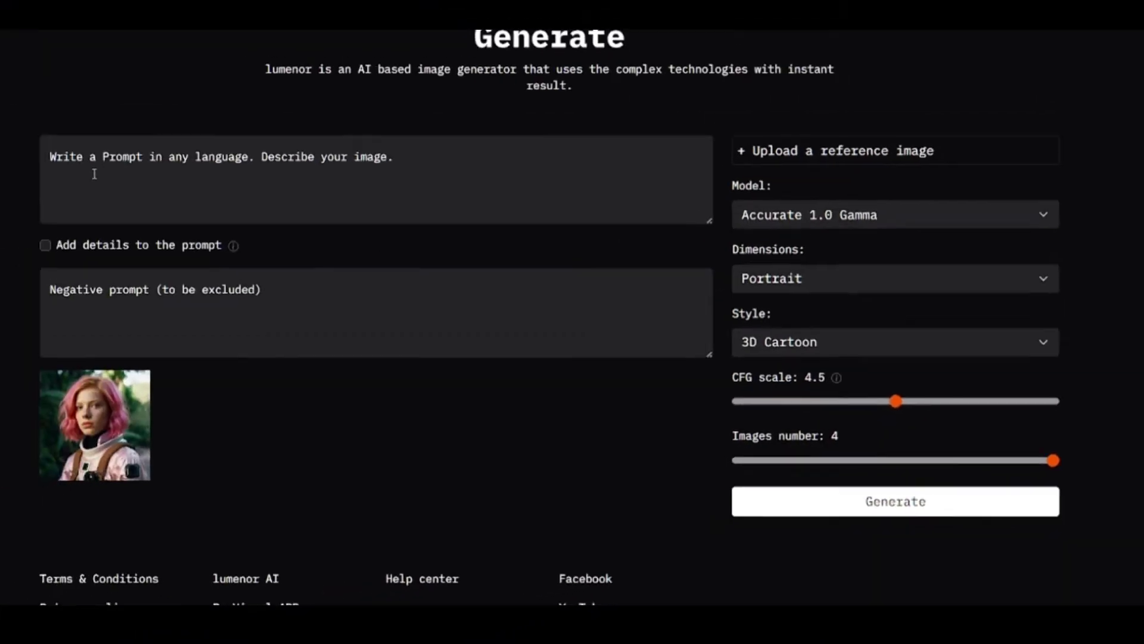
left_click(2, 100)
type("woman in light pink space suit in the jungle")
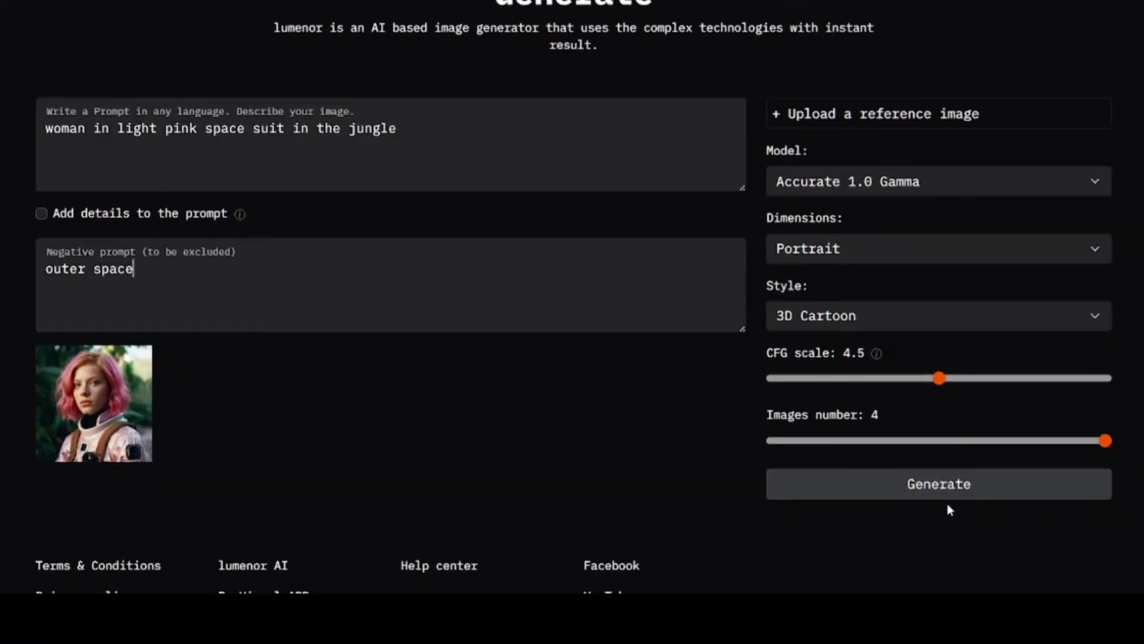
left_click(1126, 581)
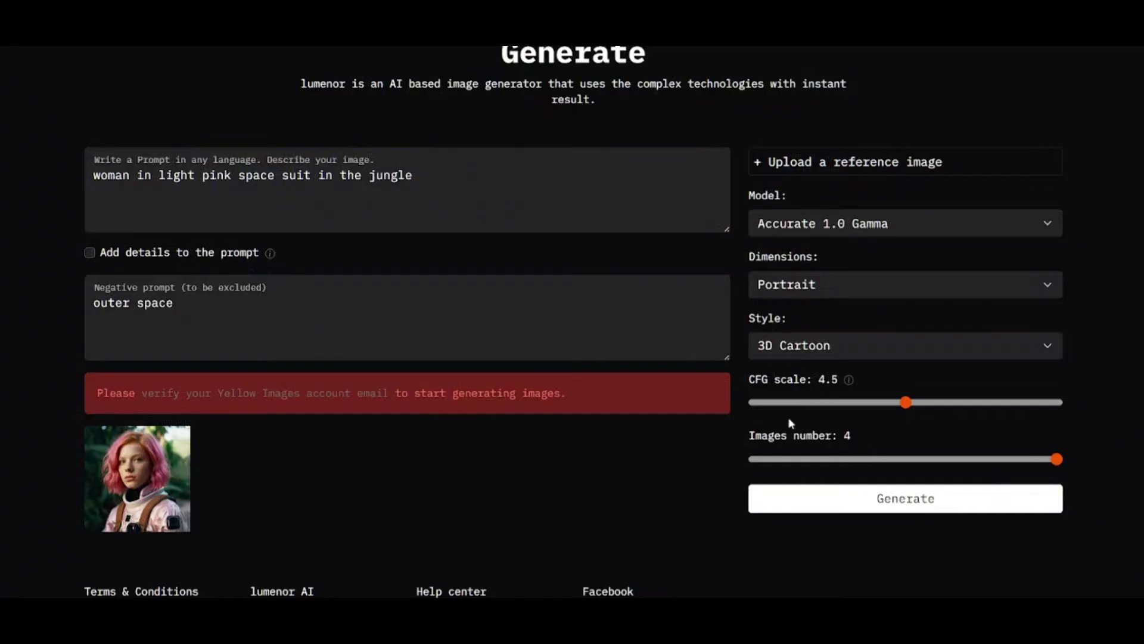
- Regenerate the jungle portraits with CFG scale 6.5, then check credits on the pricing plans page
left_click(927, 499)
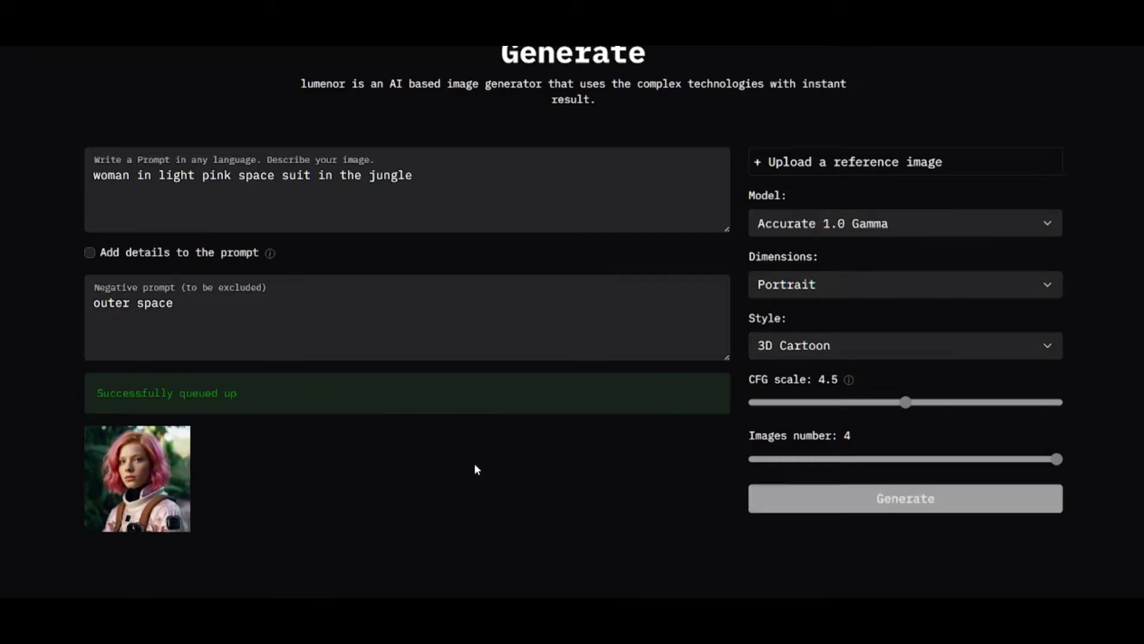
scroll(866, 383, "down", 4)
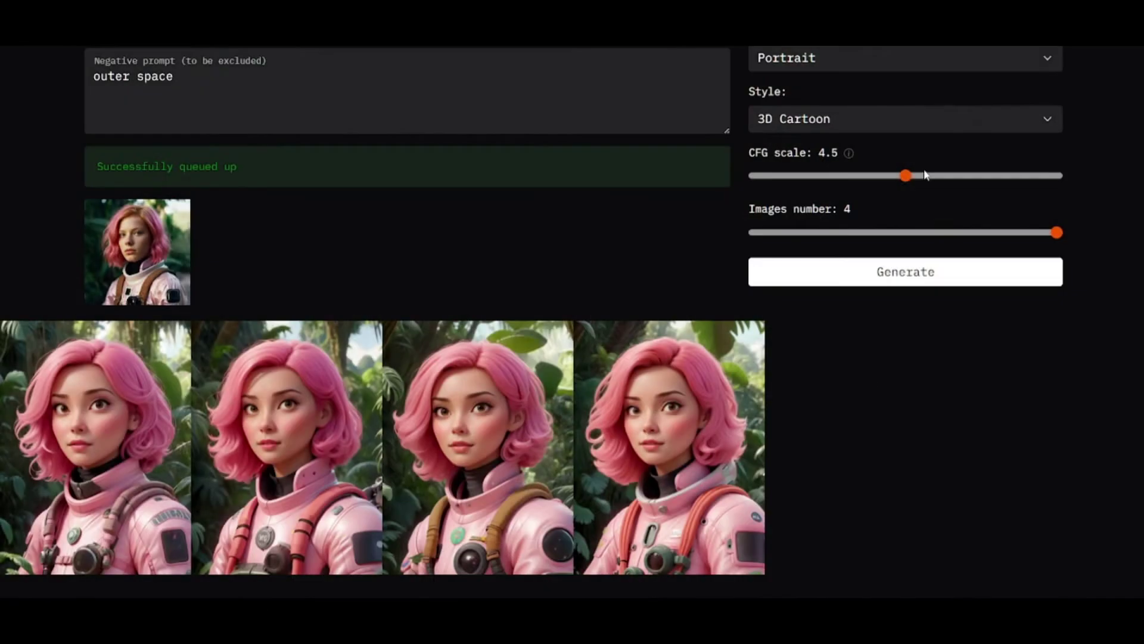
left_click(910, 272)
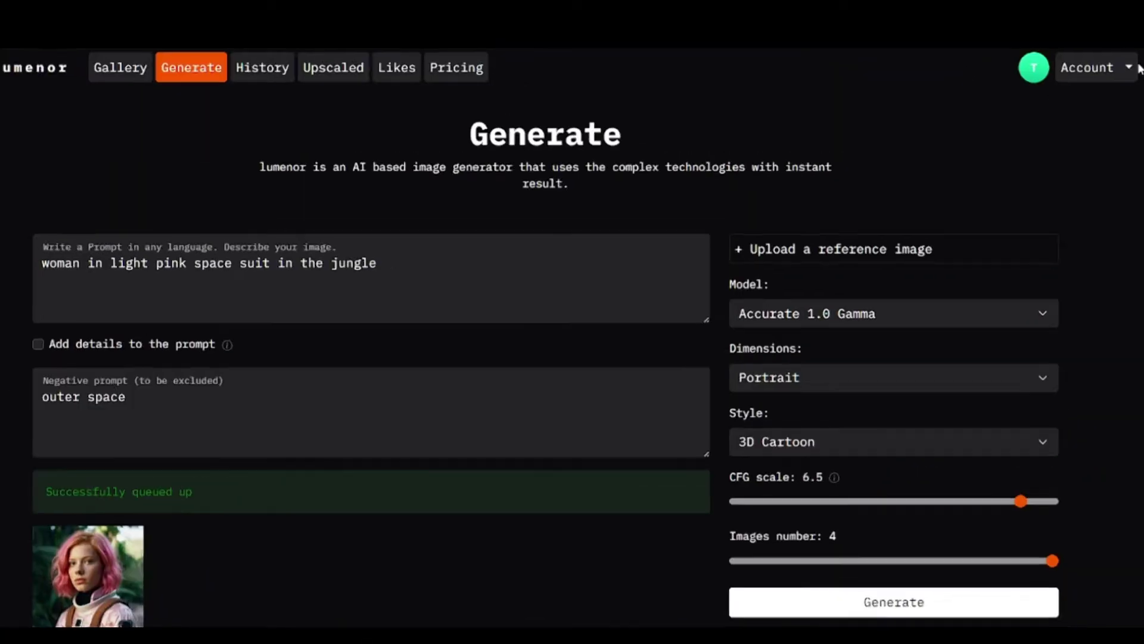
left_click(1085, 66)
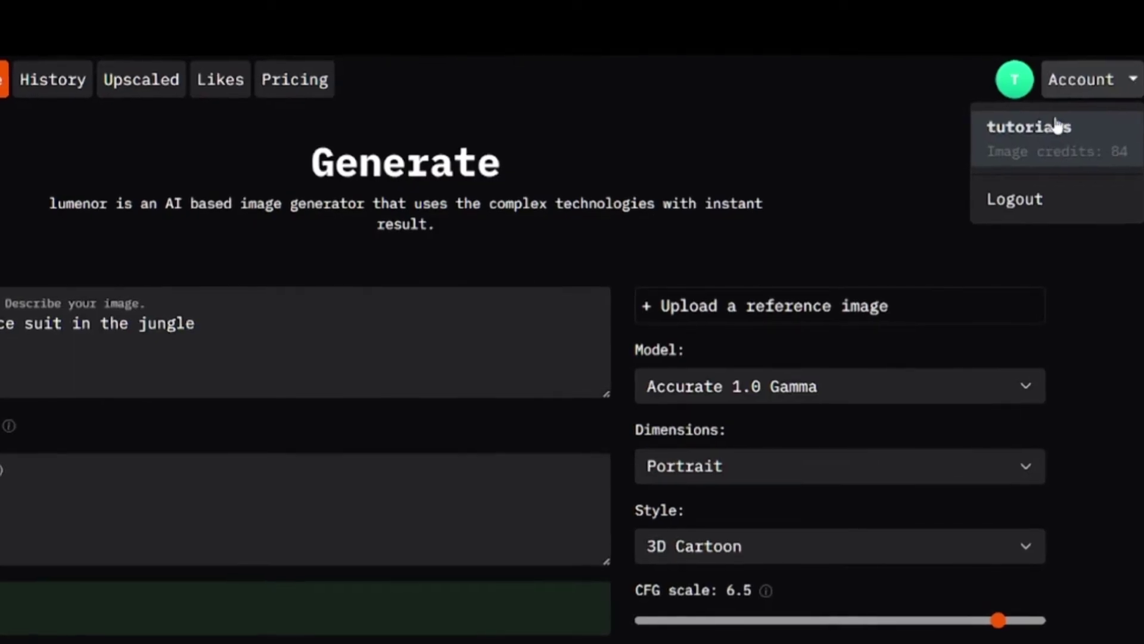
left_click(300, 77)
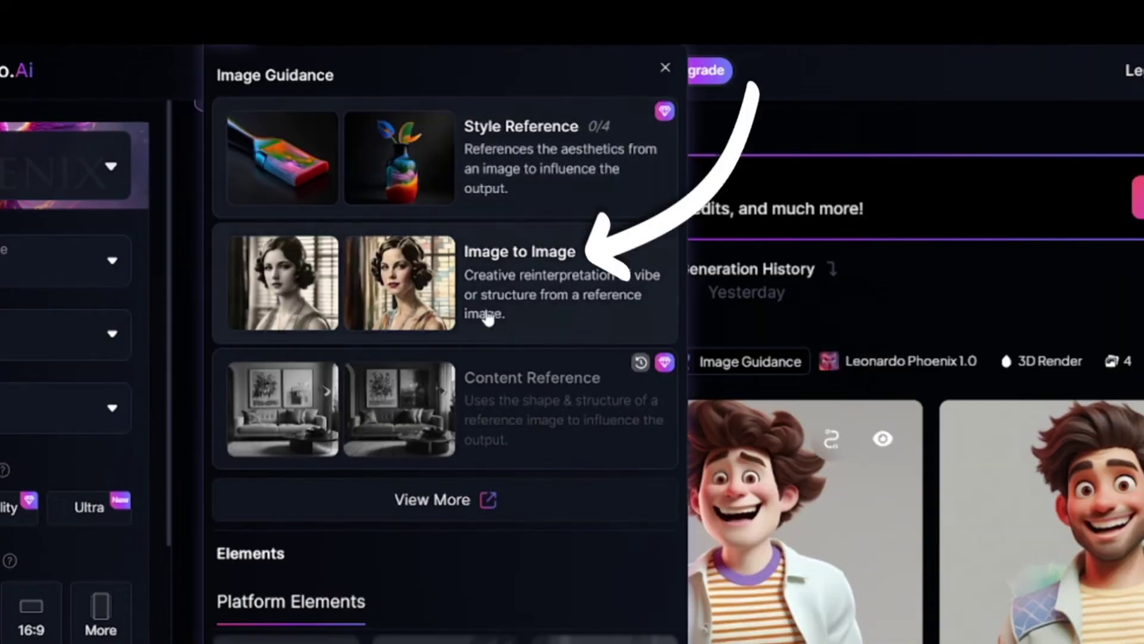
- Attach the curly-haired man's portrait as an Image to Image reference at 0.55 and prompt 'guy in glasses, 3d cartoon style'
left_click(477, 256)
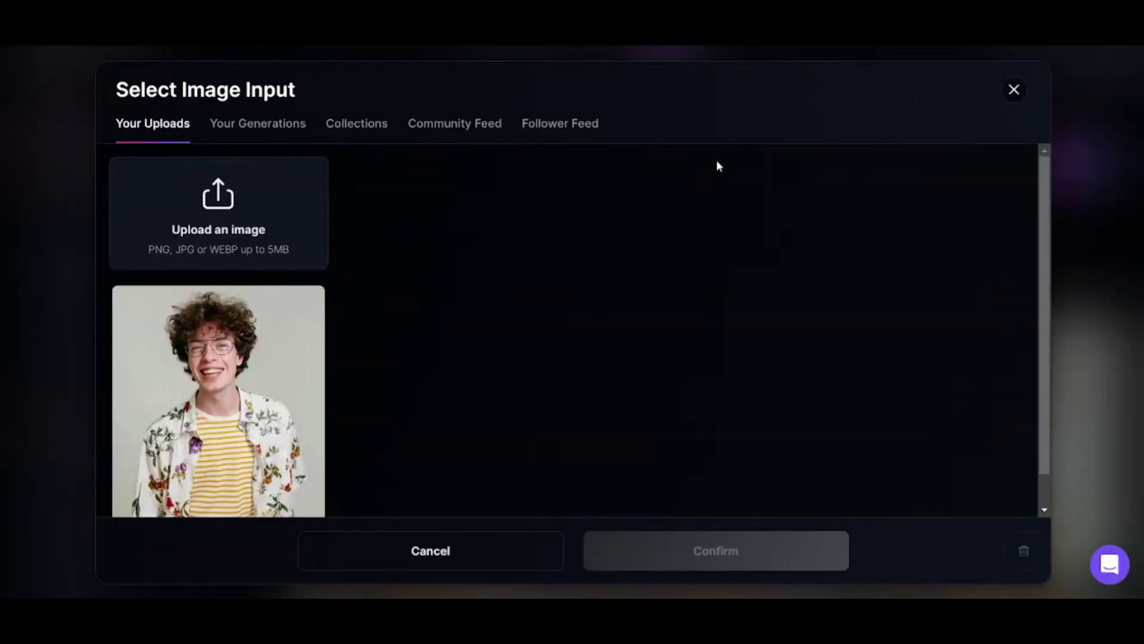
scroll(366, 351, "down", 1)
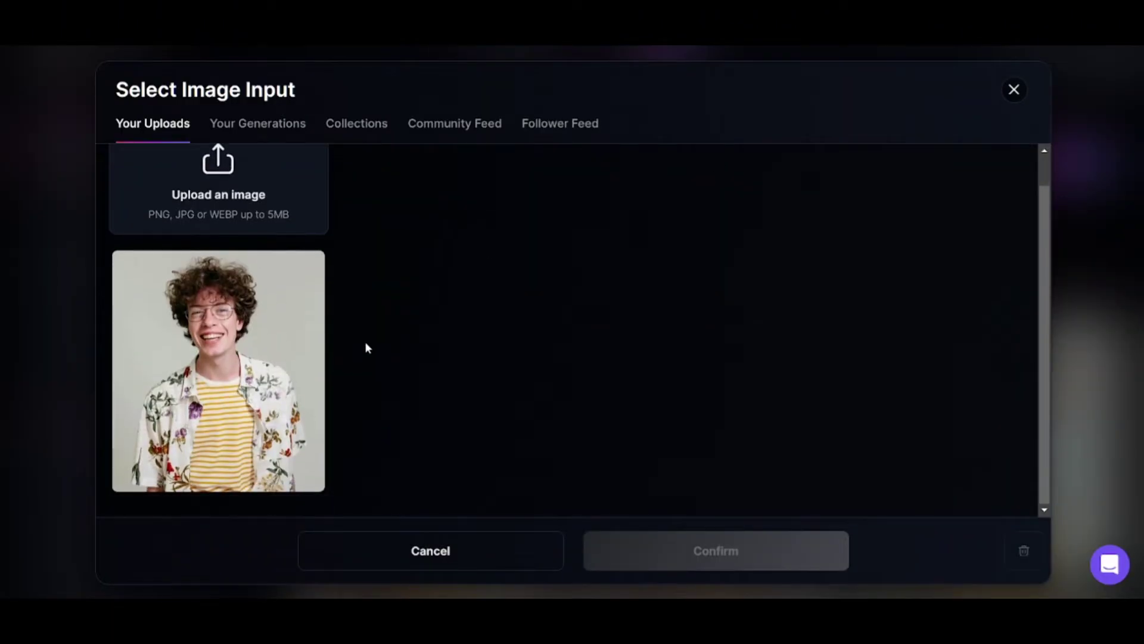
left_click(256, 352)
left_click(706, 565)
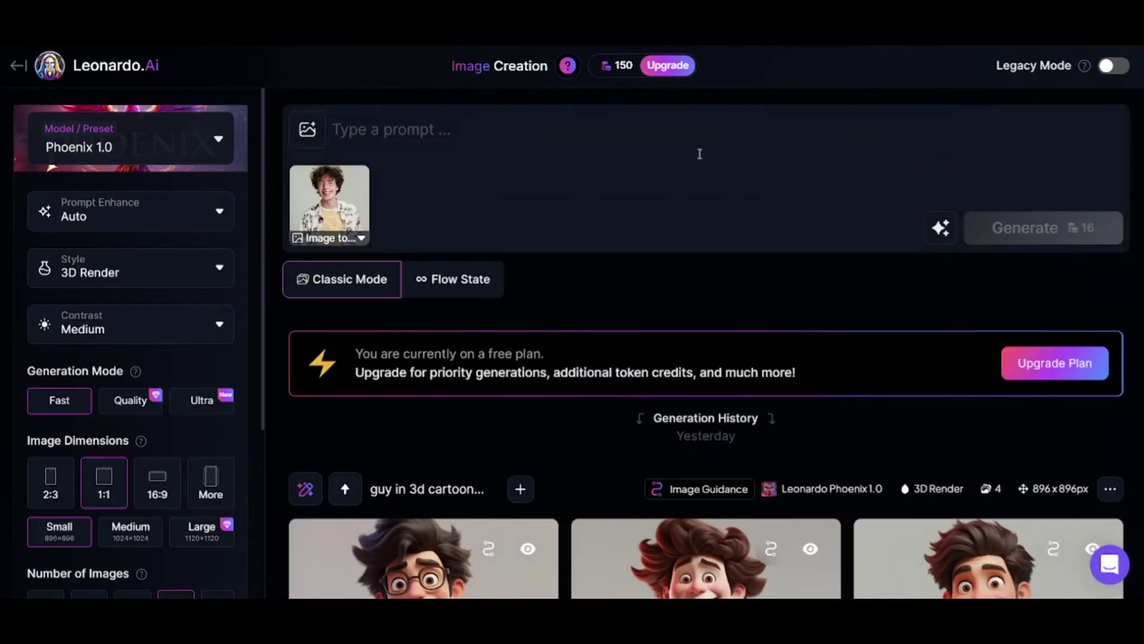
left_click(316, 230)
left_click(302, 49)
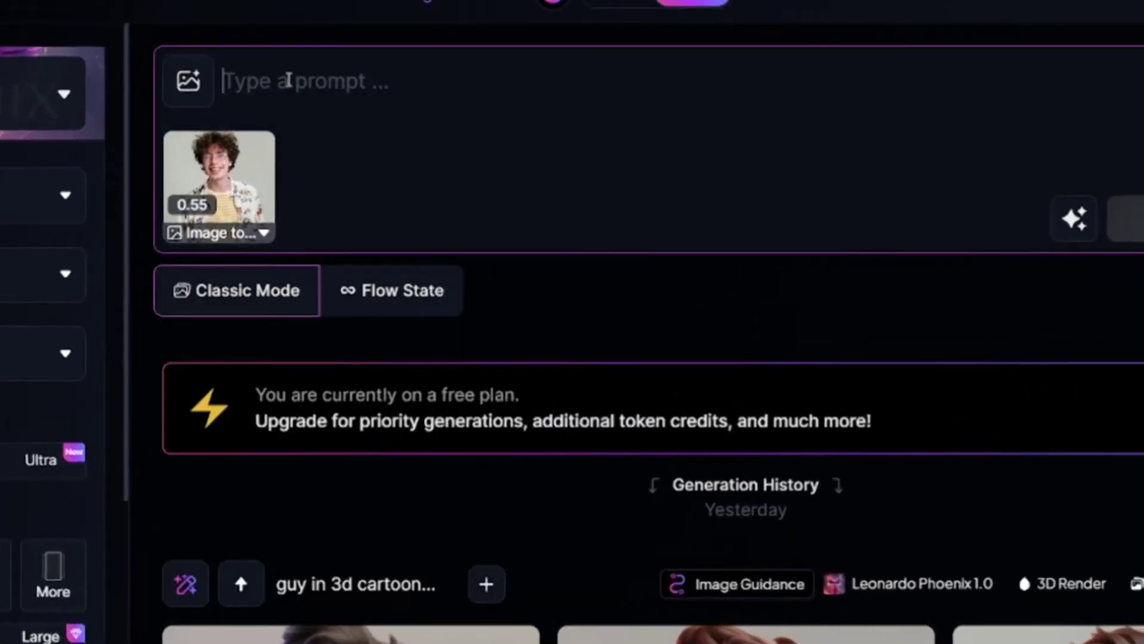
type("guy in glasses, 3d cartoon style")
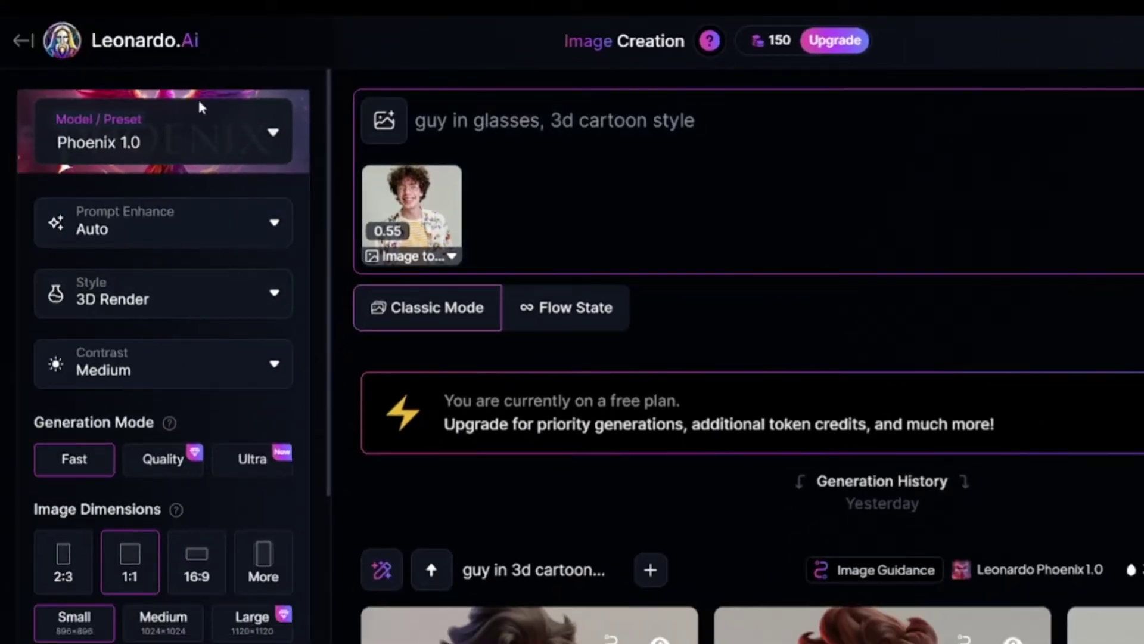
- Turn Prompt Enhance off and keep the 3D Render style
left_click(200, 105)
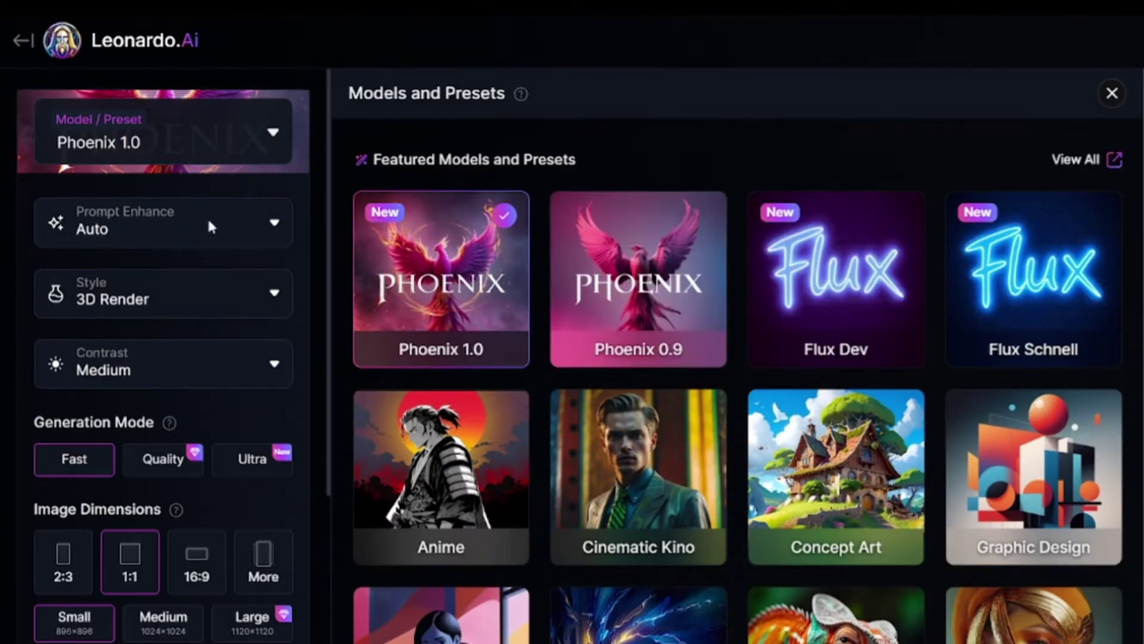
left_click(251, 229)
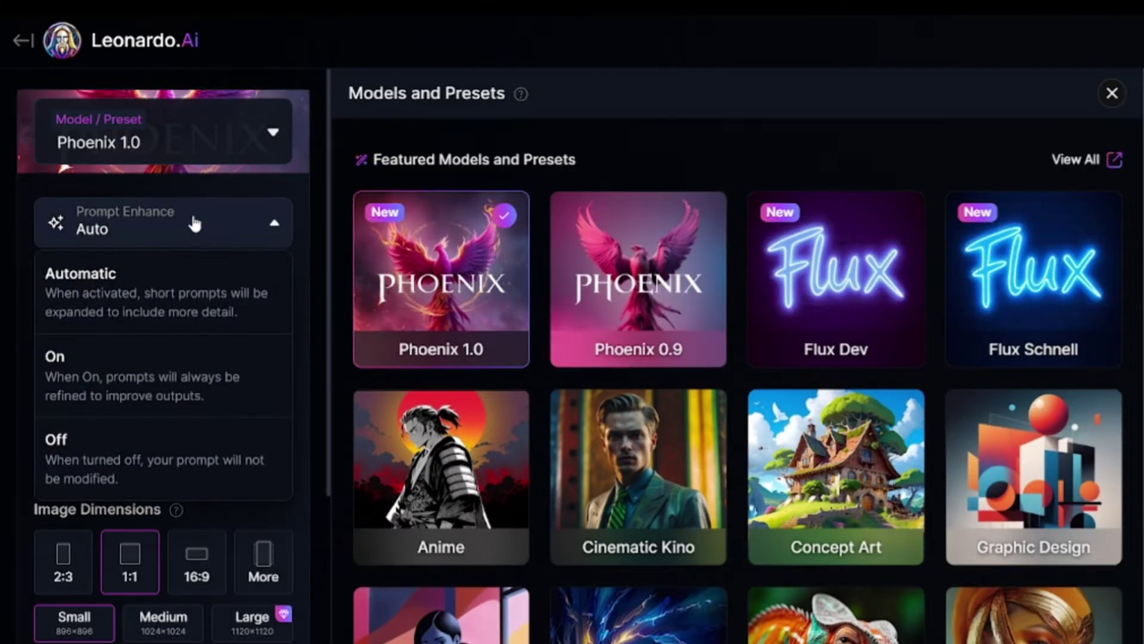
left_click(119, 465)
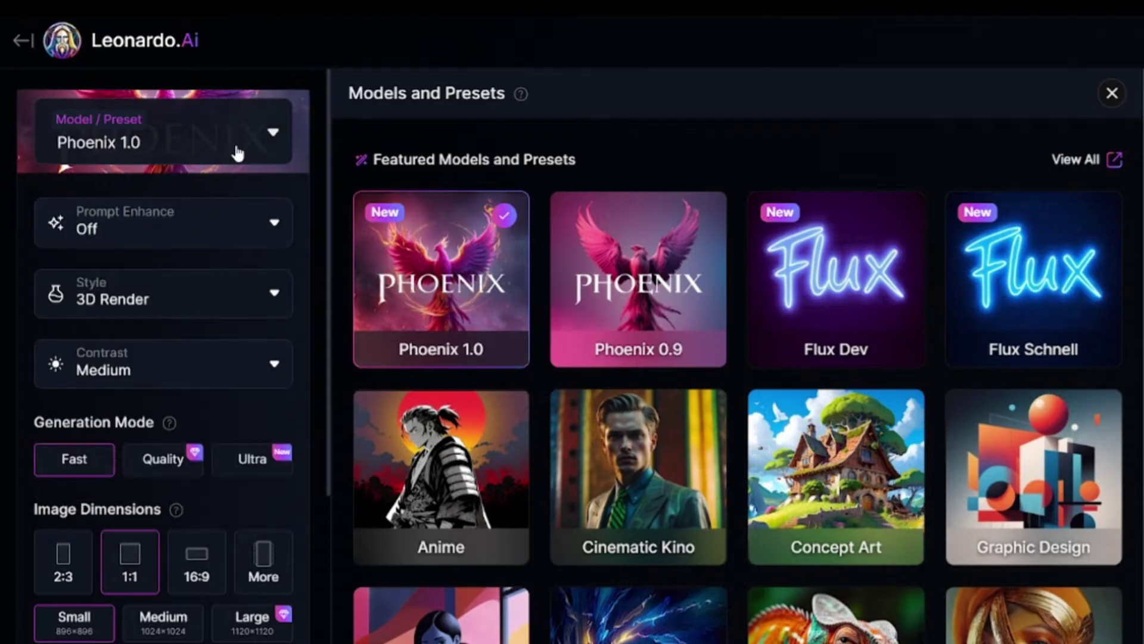
left_click(270, 311)
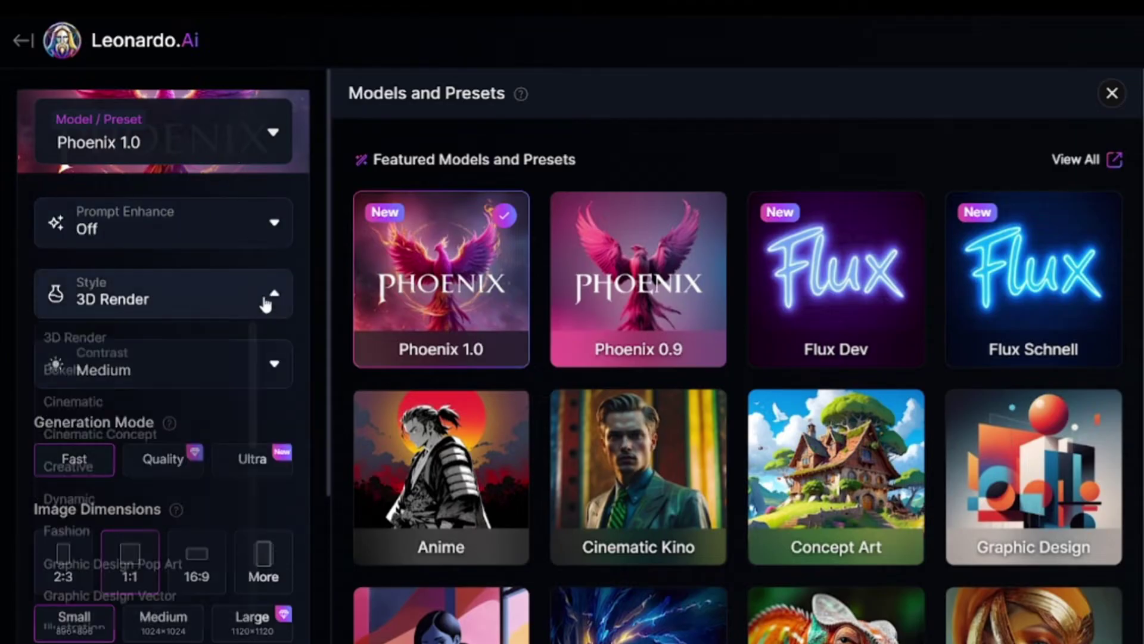
left_click(177, 319)
left_click(1112, 95)
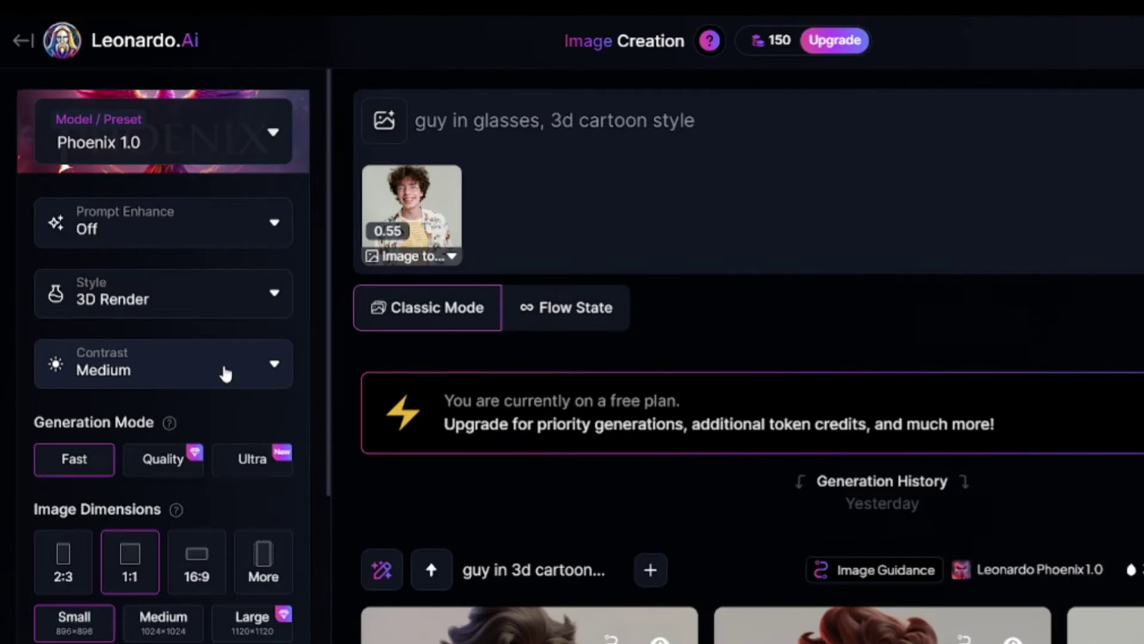
- Enable the negative prompt under Advanced Settings and enter 'realistic'
scroll(273, 361, "down", 2)
scroll(273, 286, "down", 2)
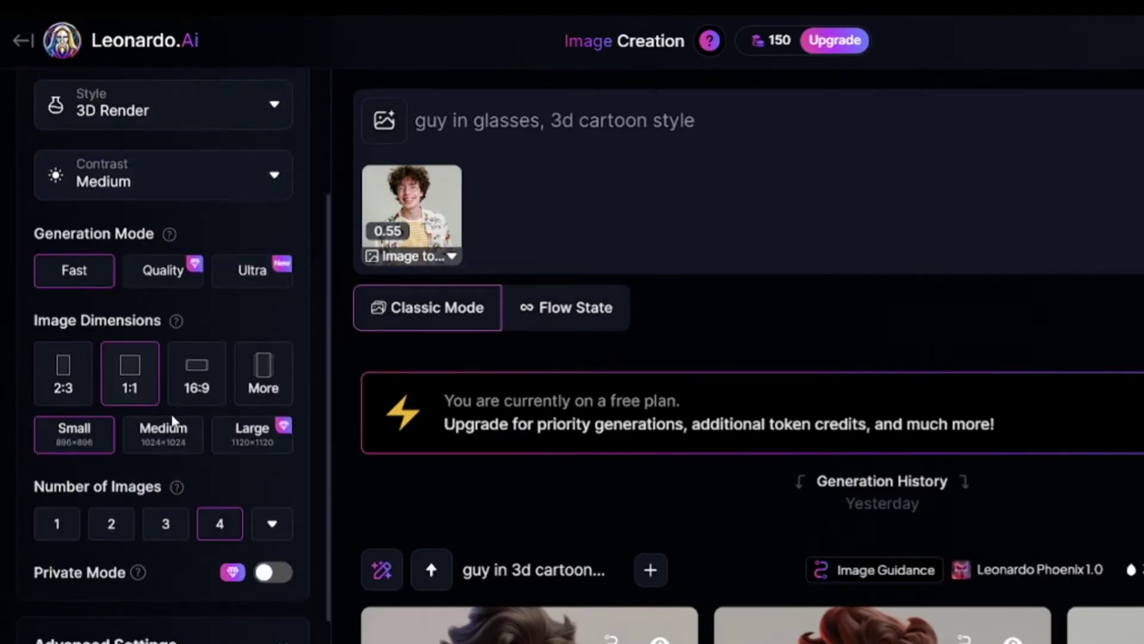
scroll(208, 453, "down", 3)
left_click(268, 518)
scroll(186, 510, "down", 4)
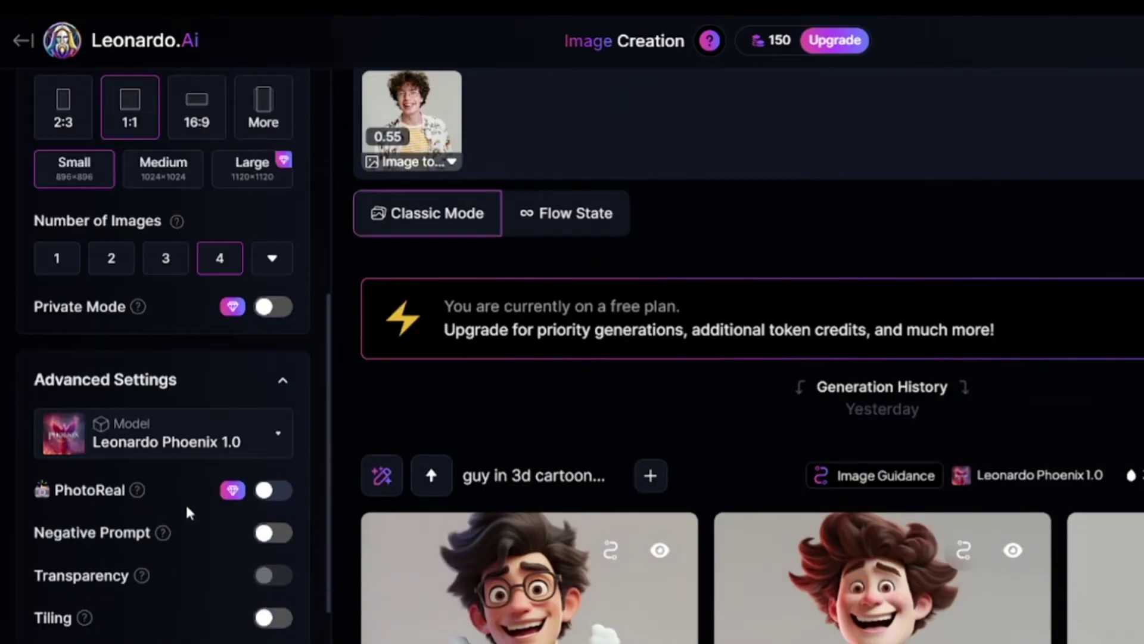
left_click(271, 477)
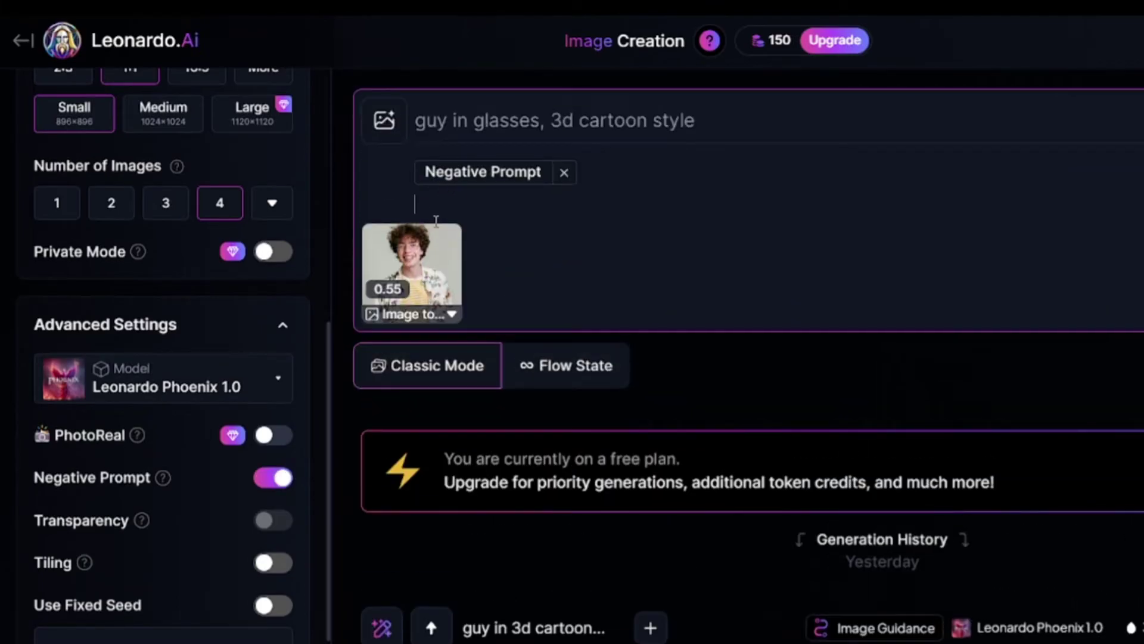
type("realistic")
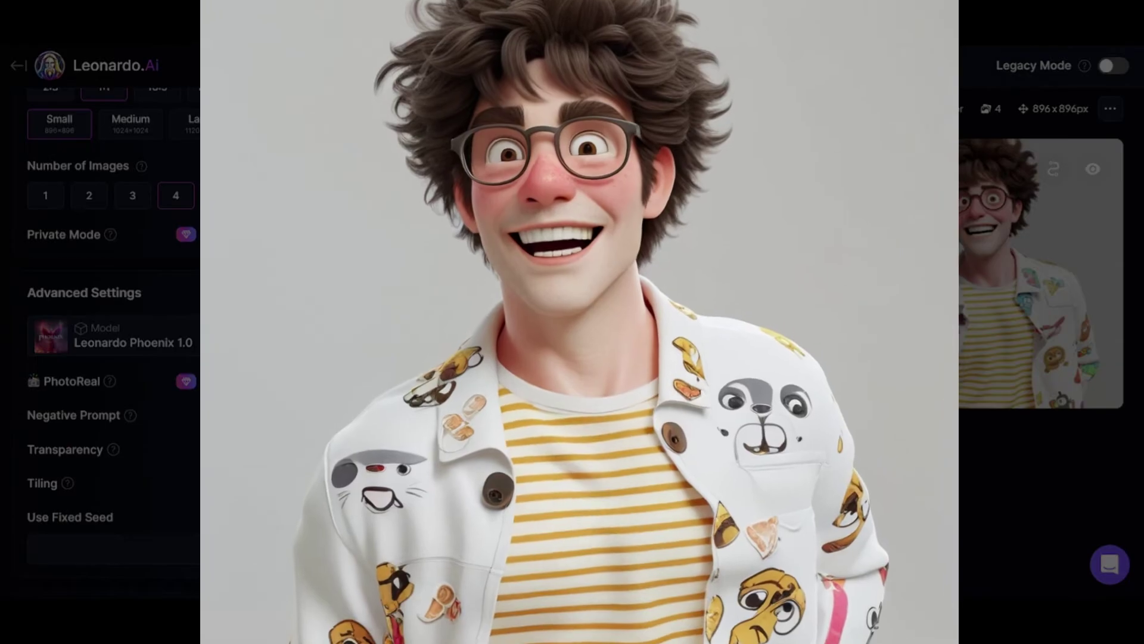
- Raise the Image to Image strength to 0.80 and regenerate the four cartoon portraits
scroll(799, 467, "up", 5)
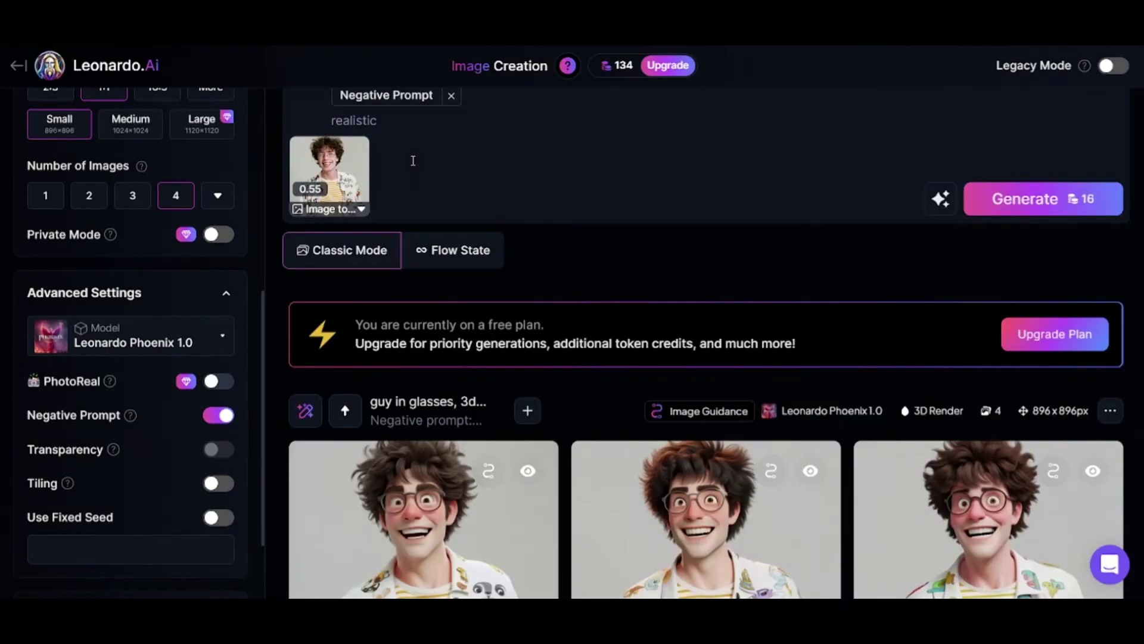
left_click(334, 205)
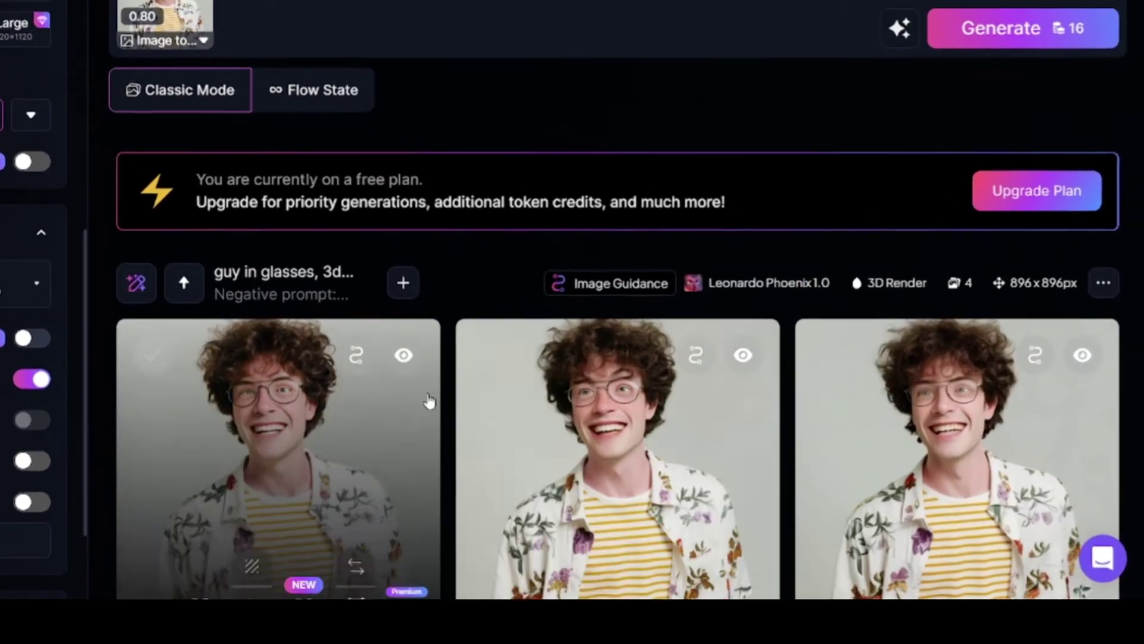
scroll(688, 365, "down", 5)
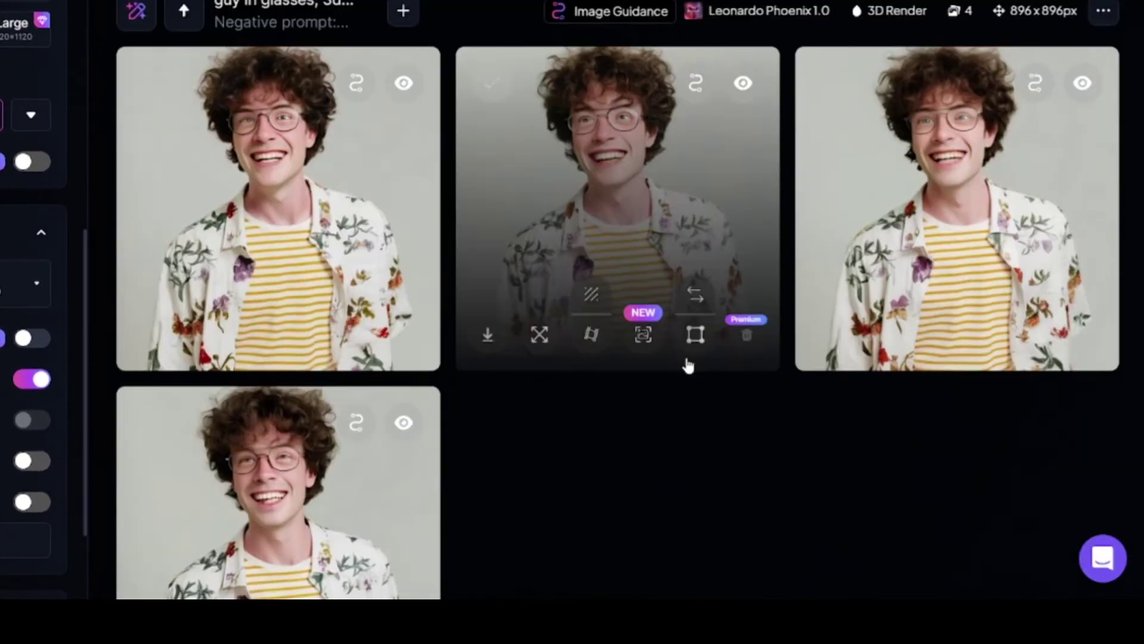
scroll(583, 513, "up", 6)
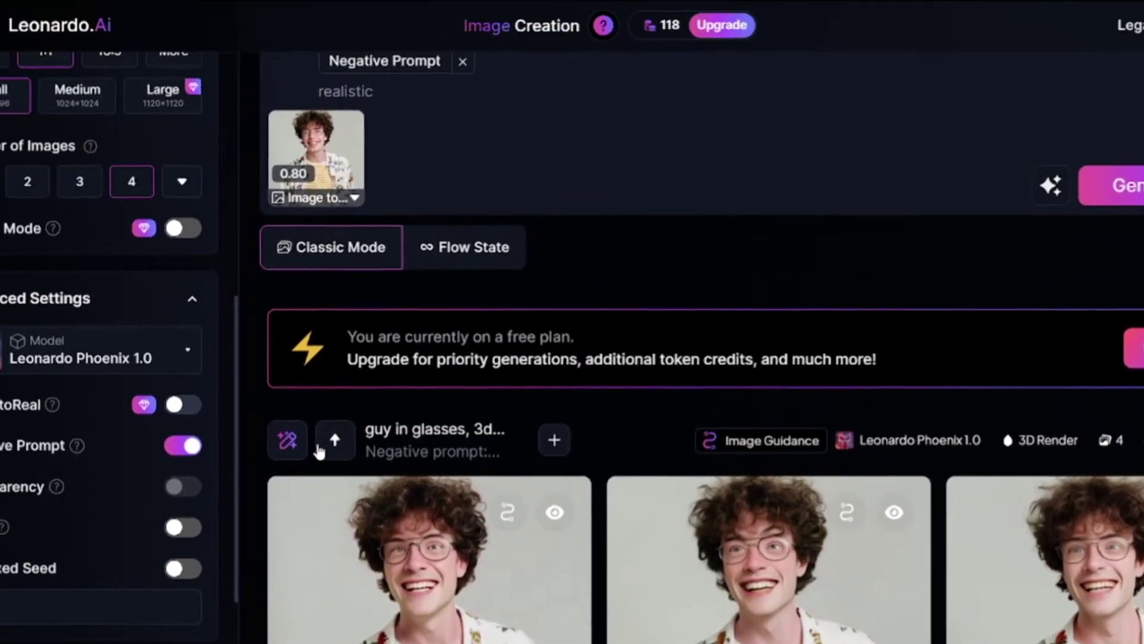
- Replace the guidance image with the pink-haired woman's portrait at 0.54 strength
mouse_move(168, 71)
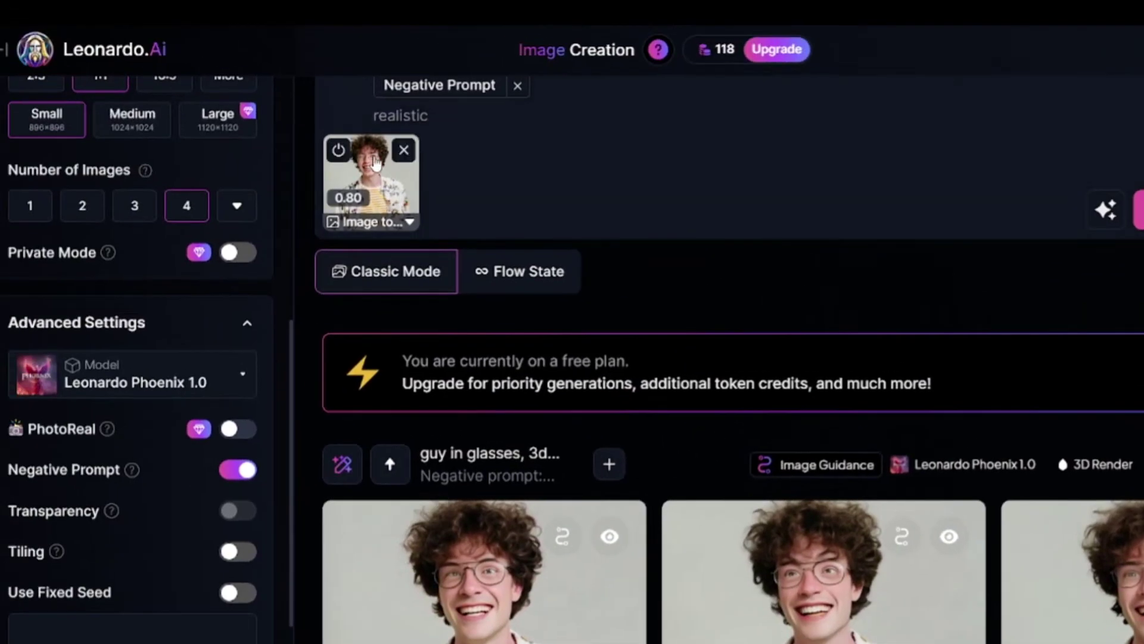
left_click(404, 150)
scroll(382, 173, "up", 2)
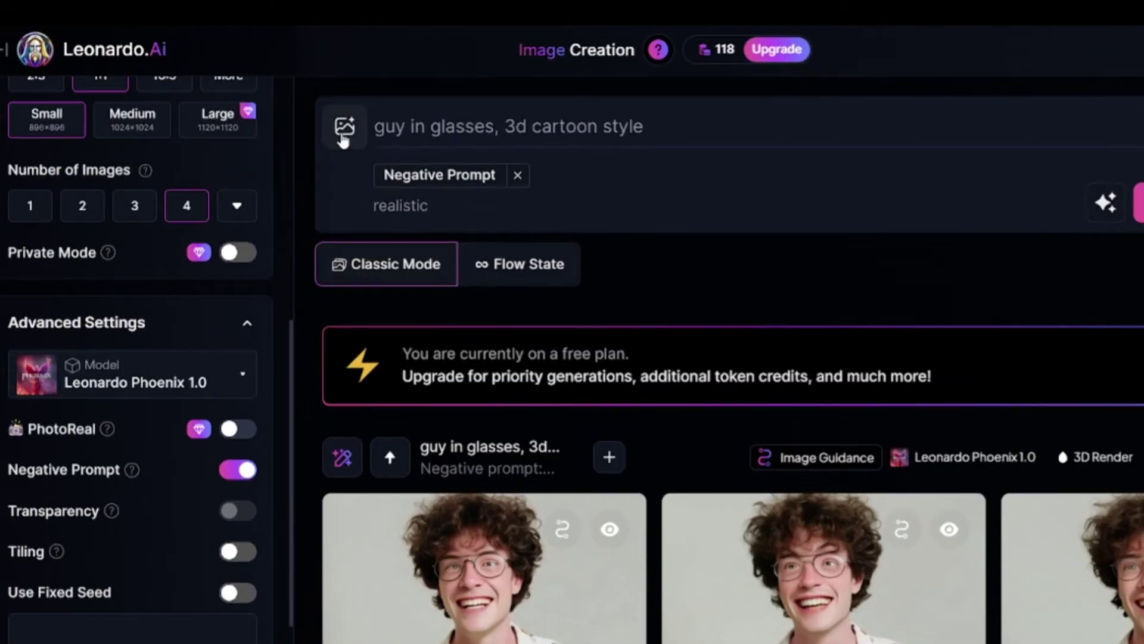
left_click(345, 127)
left_click(629, 225)
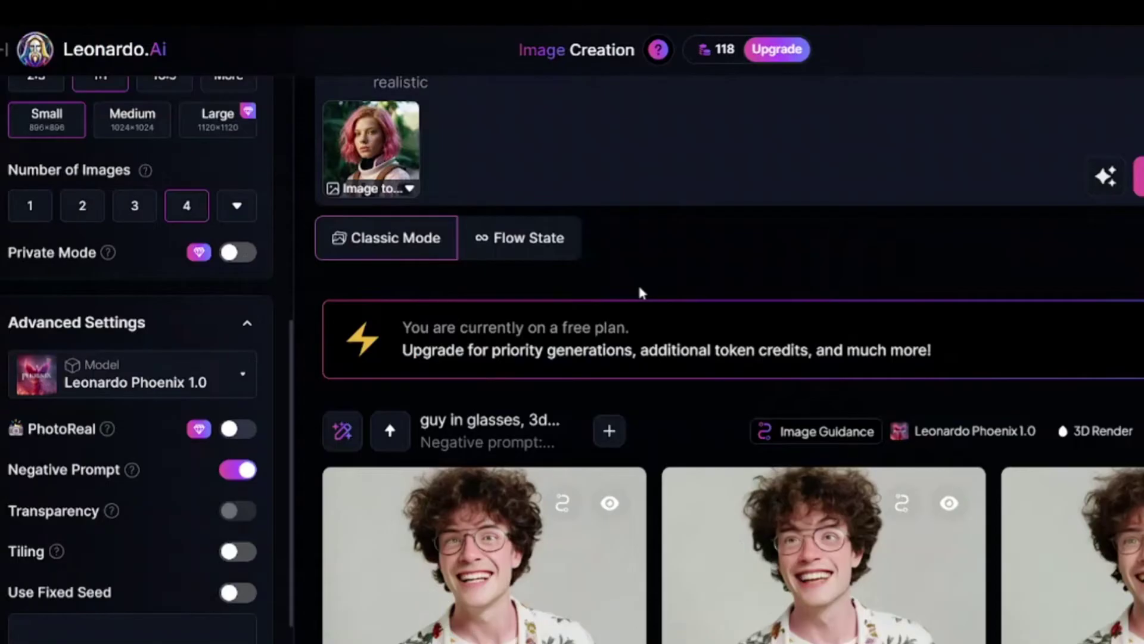
scroll(641, 292, "up", 2)
left_click(369, 312)
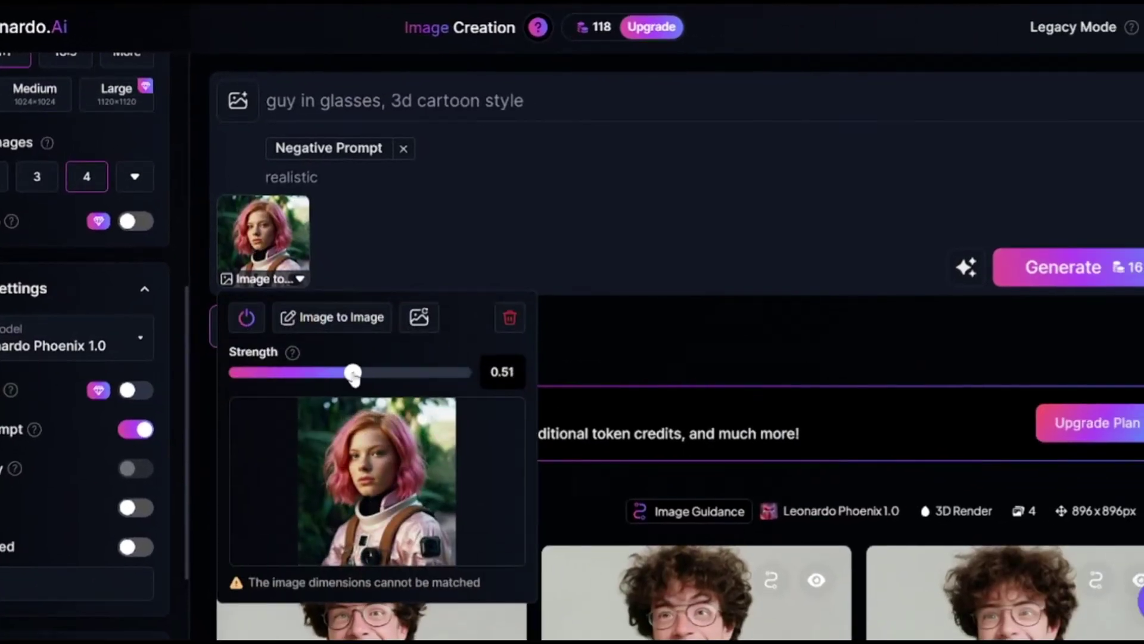
- Change the prompt subject to 'girl in space suit', generate, and reveal the flagged image
left_click_drag(382, 100, 220, 106)
type("girl in space ")
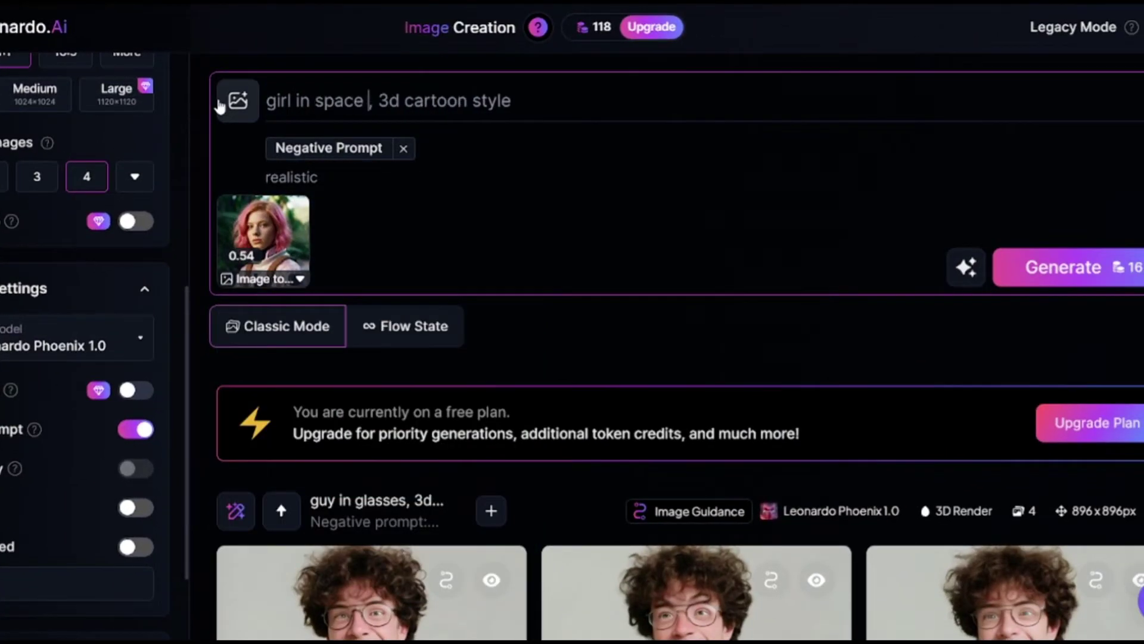
type("suit")
left_click(1013, 267)
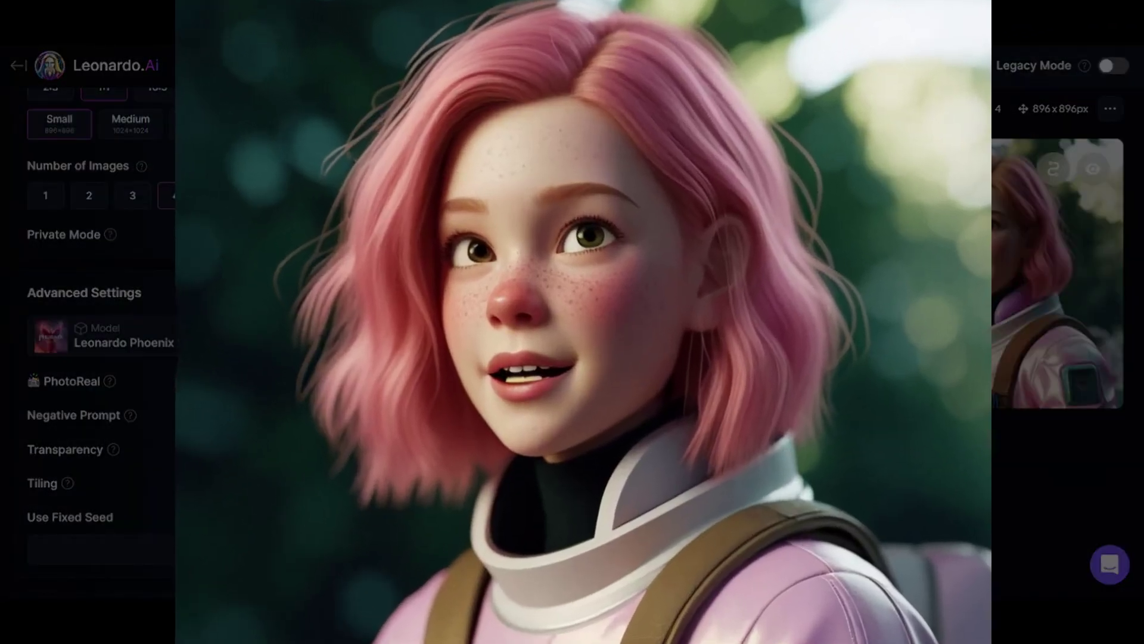
scroll(395, 439, "down", 3)
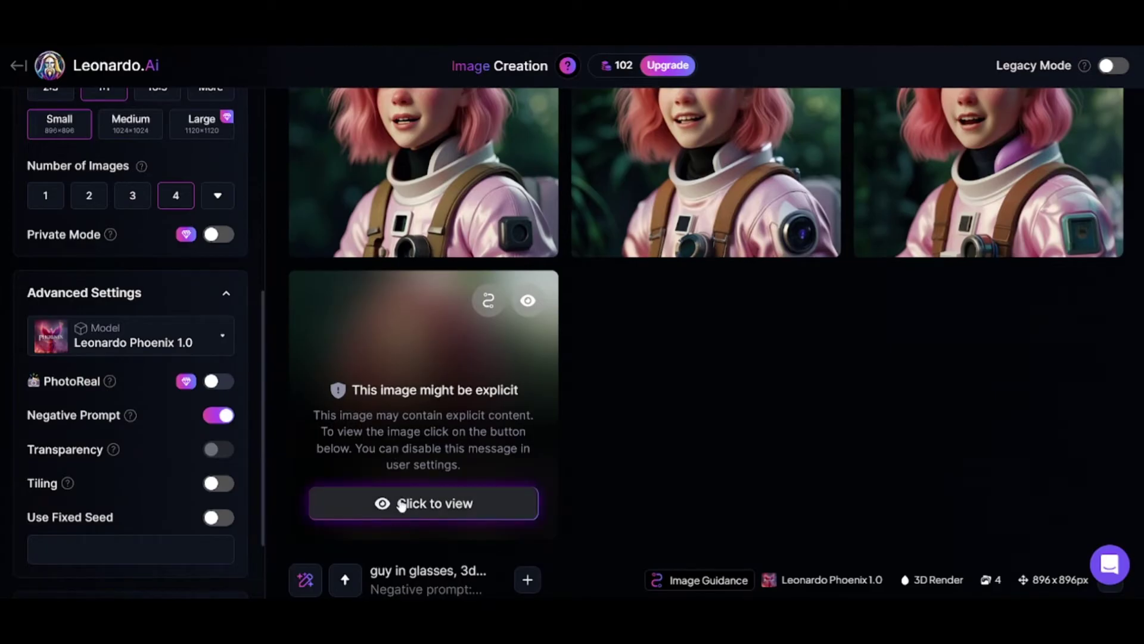
left_click(402, 505)
scroll(679, 387, "up", 8)
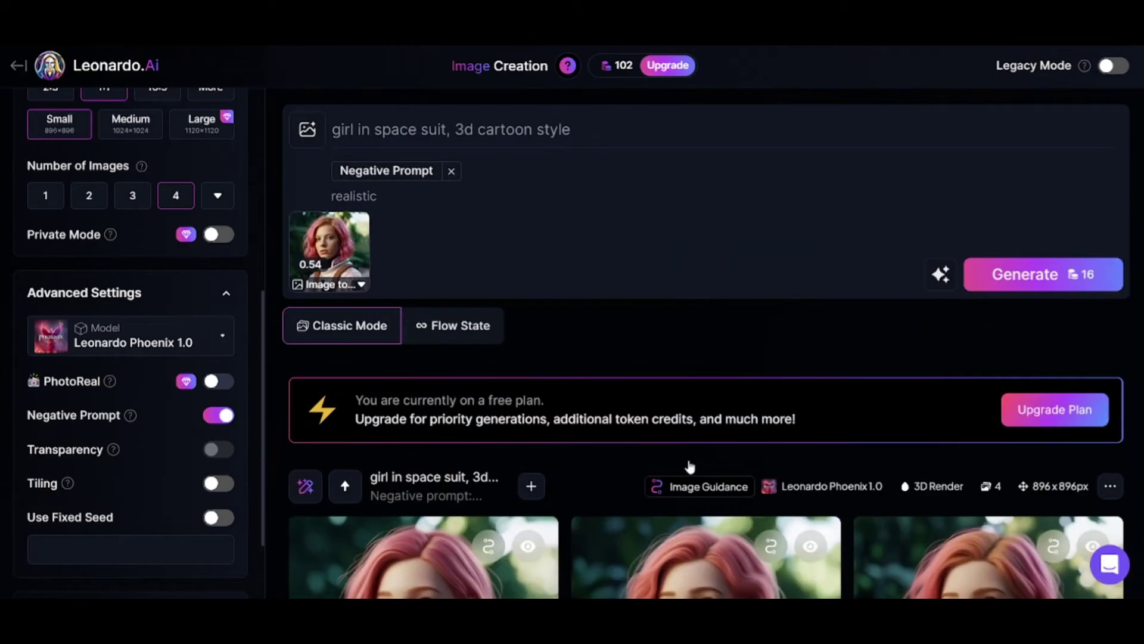
- Lower the reference strength to 0.29 and generate cartoon astronaut girls wearing helmets
left_click(333, 255)
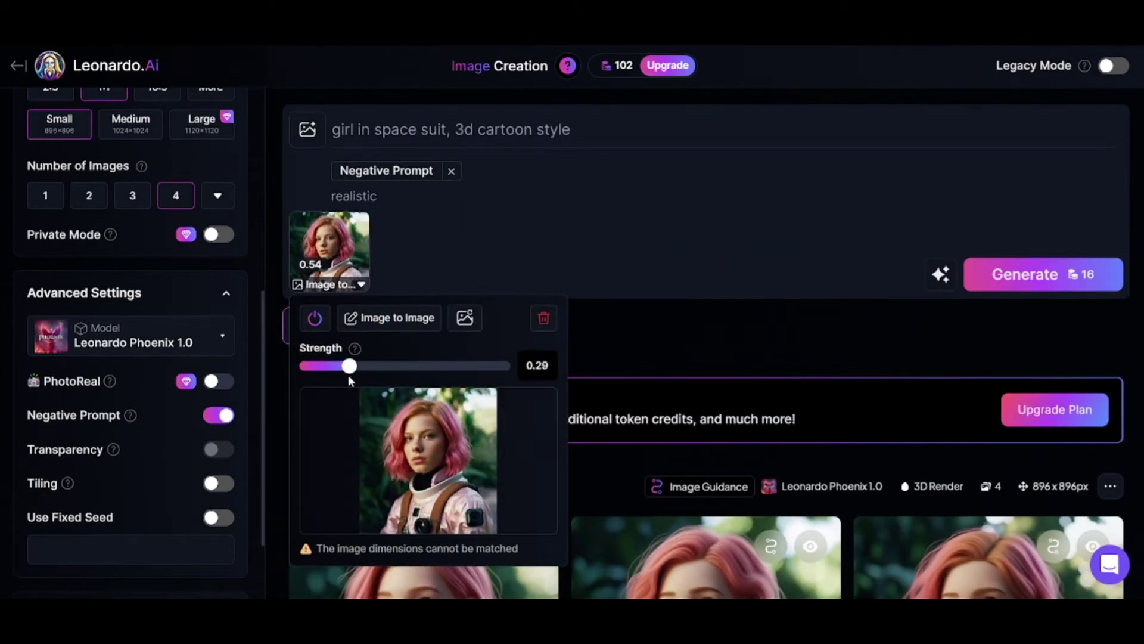
left_click(1049, 279)
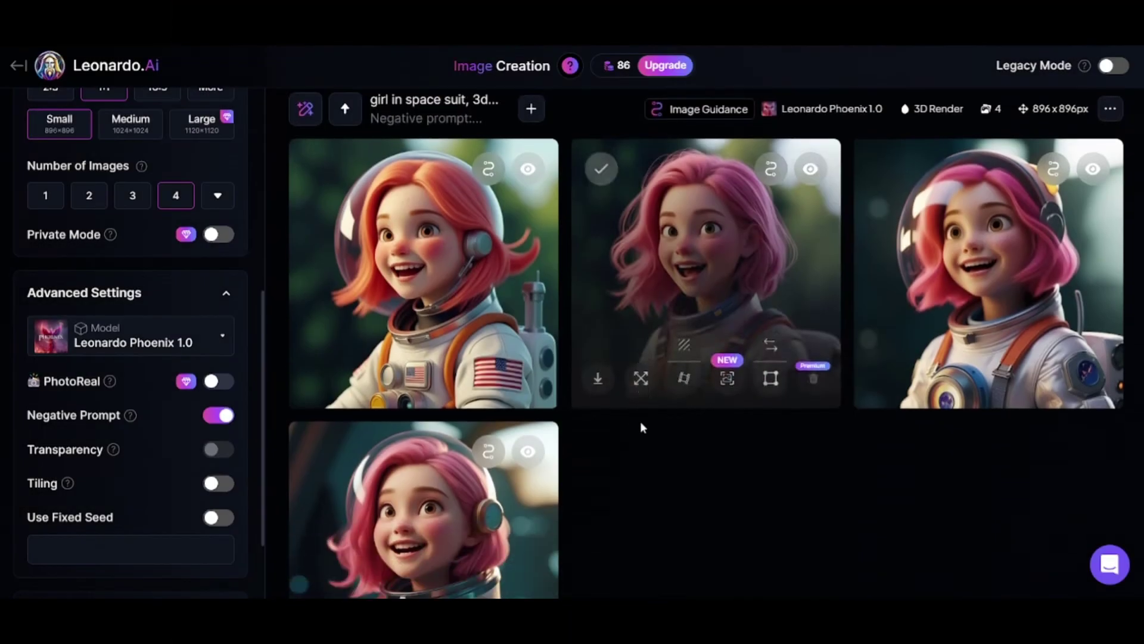
scroll(761, 529, "down", 3)
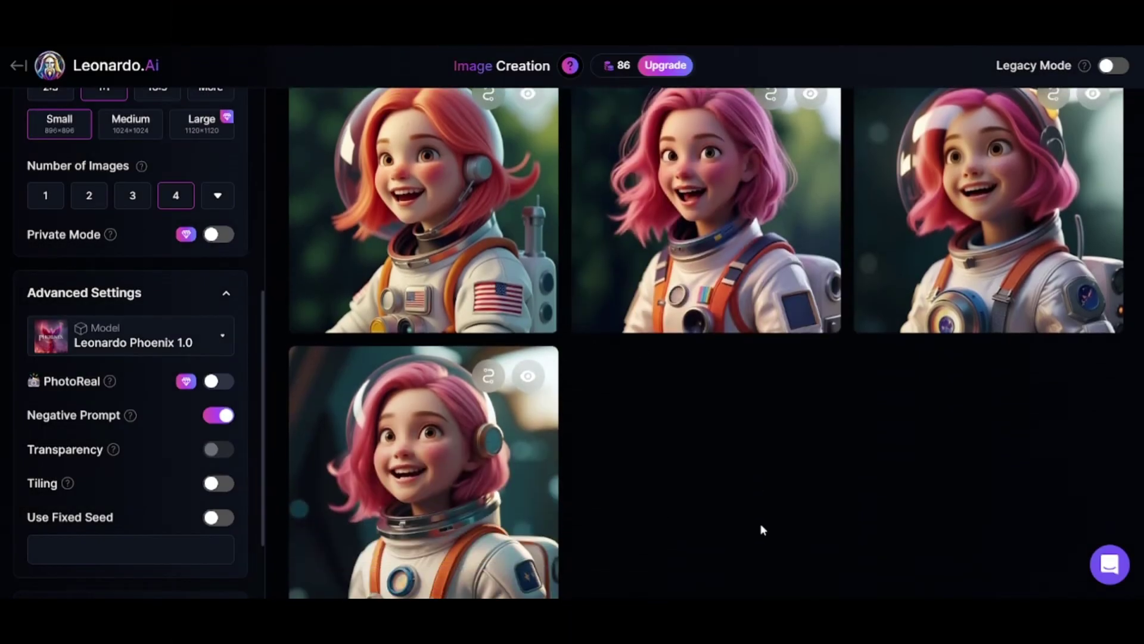
scroll(776, 511, "up", 4)
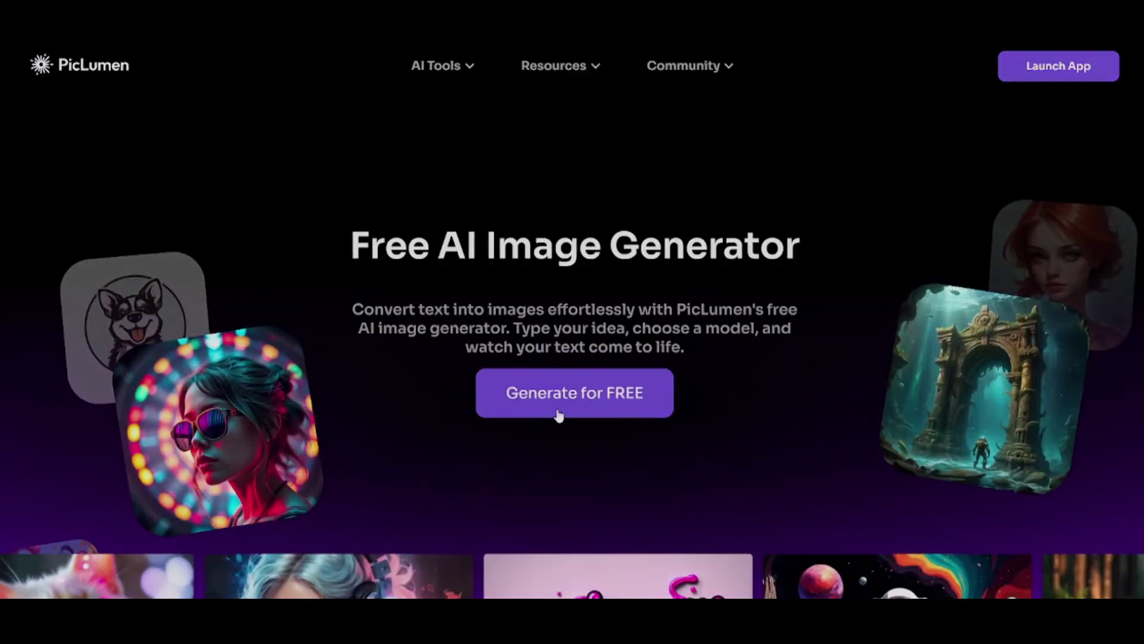
- Sign in to PicLumen, go to Create, and open the curly-haired man's 1280 x 1450 portrait
left_click(558, 405)
left_click(523, 213)
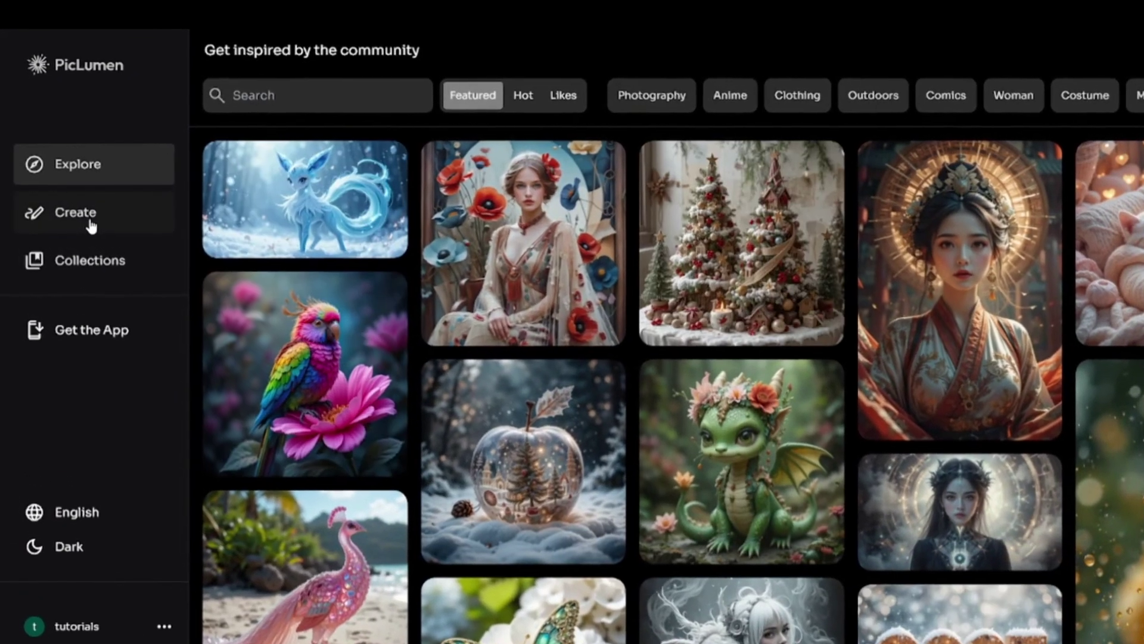
left_click(83, 214)
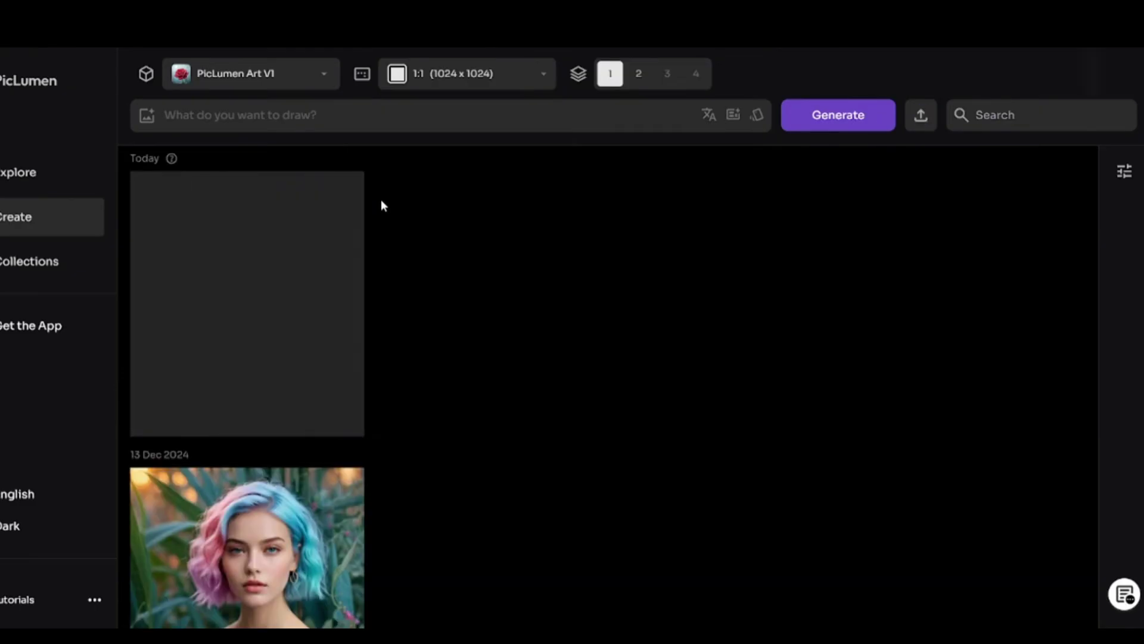
left_click(269, 239)
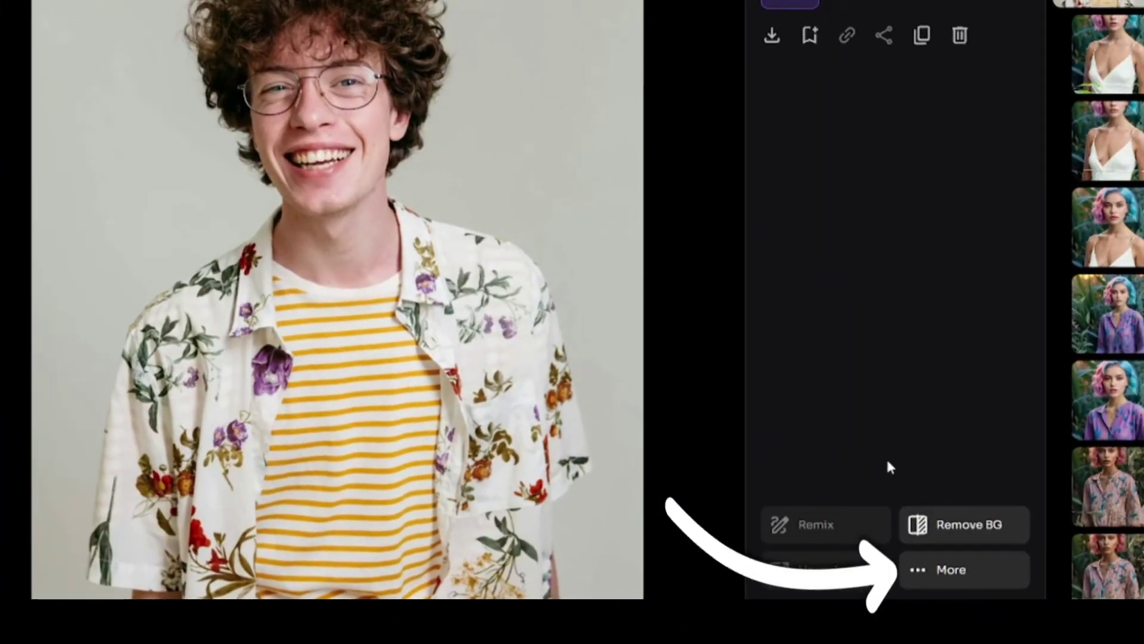
- Start the Vary tool on the portrait, then cancel it
left_click(951, 571)
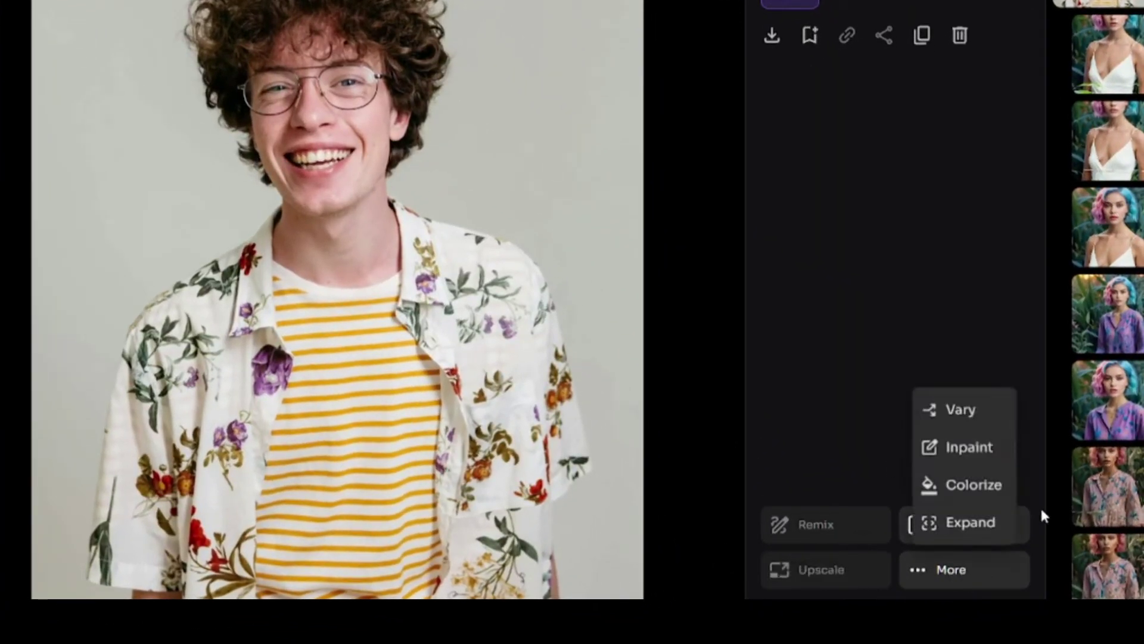
left_click(960, 410)
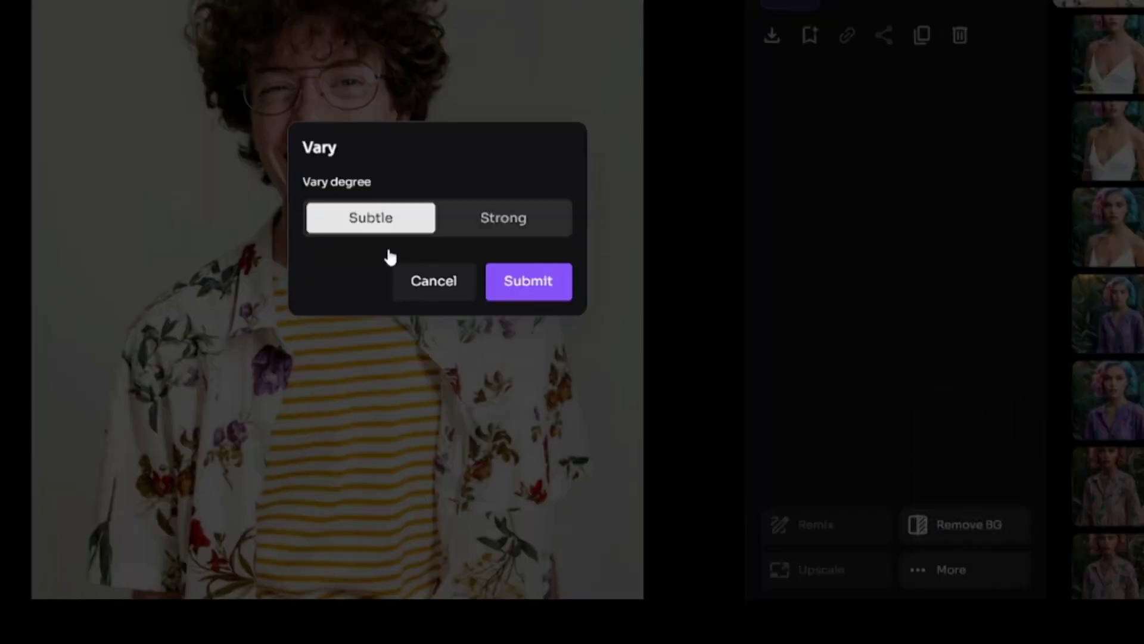
left_click(406, 282)
- Colorize the portrait with the prompt 'pixar 3d cartoon, white clothing'
left_click(975, 569)
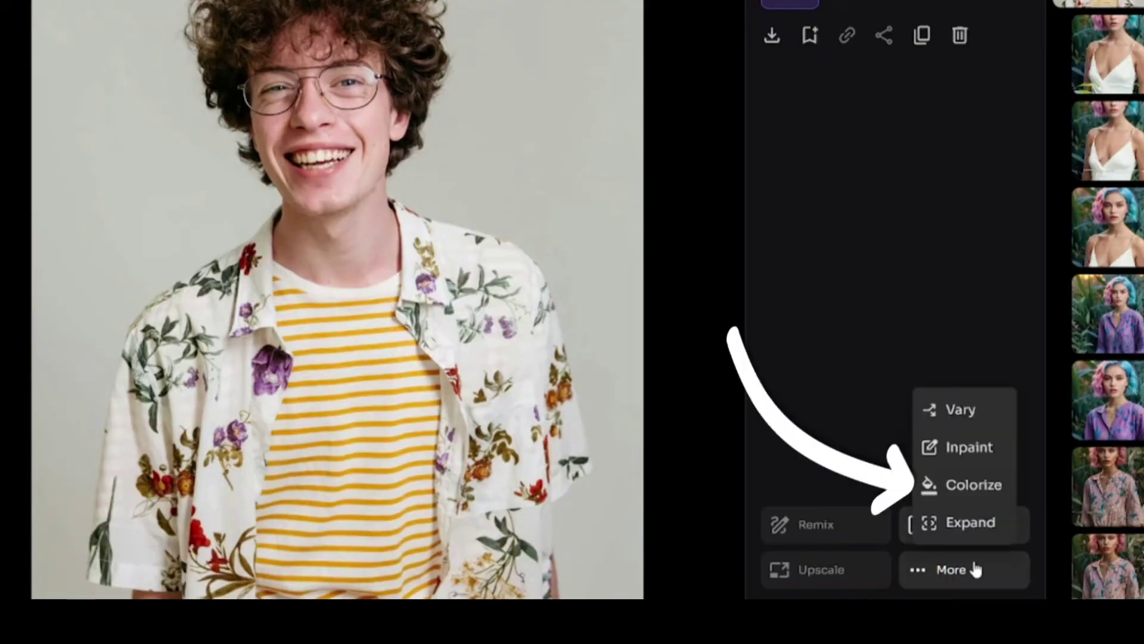
left_click(963, 485)
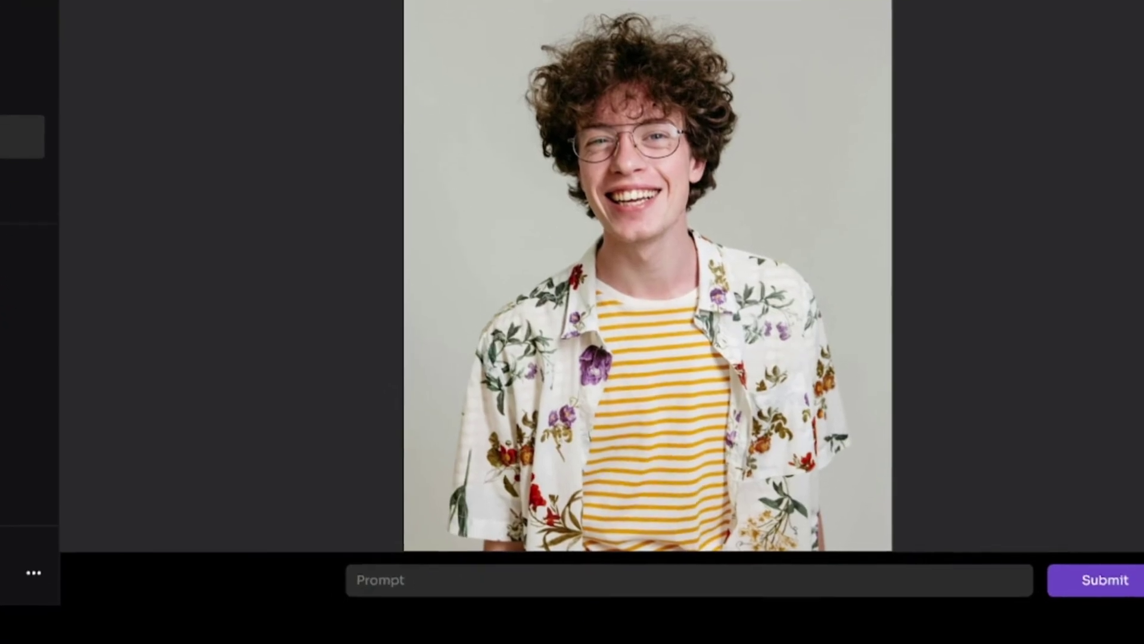
left_click(425, 641)
type("pixar 3d")
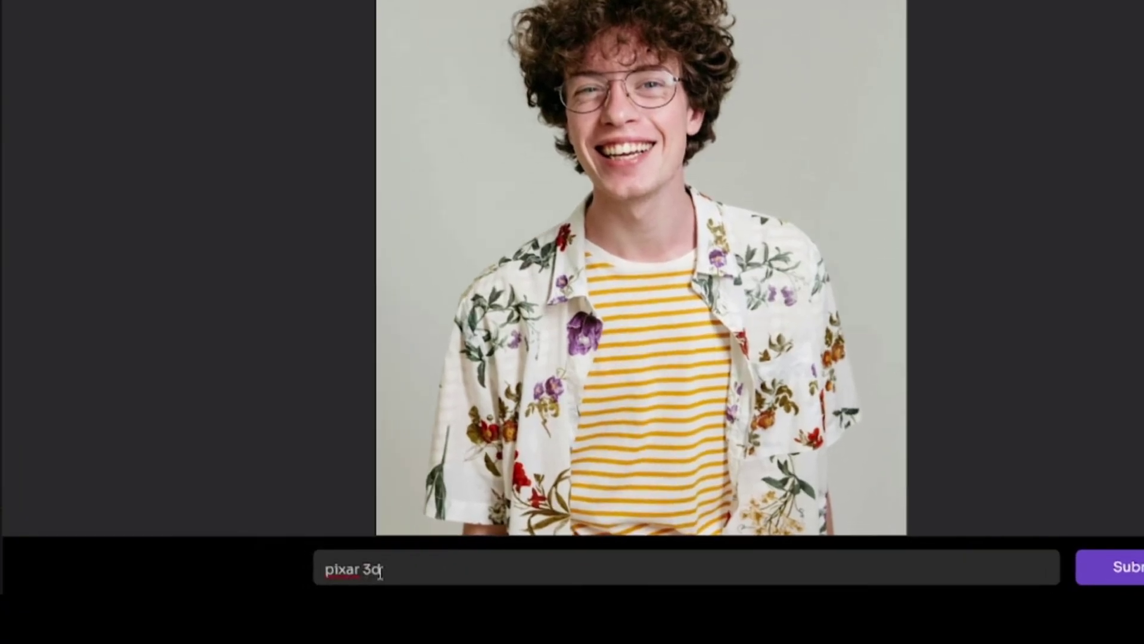
type(" cartoon, white clothing")
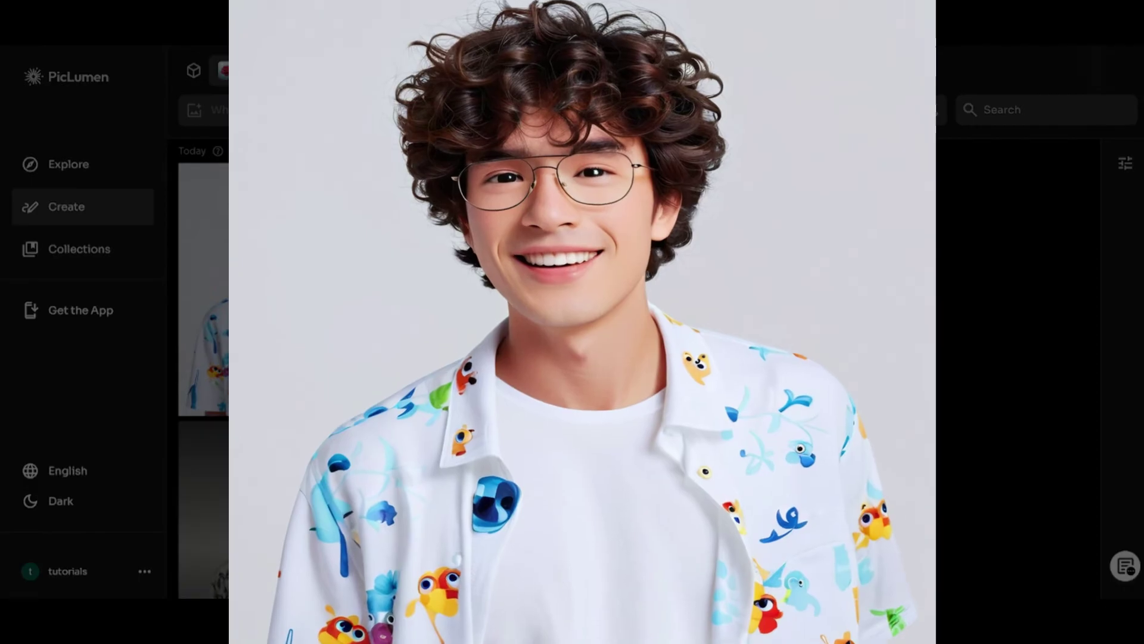
scroll(352, 317, "down", 4)
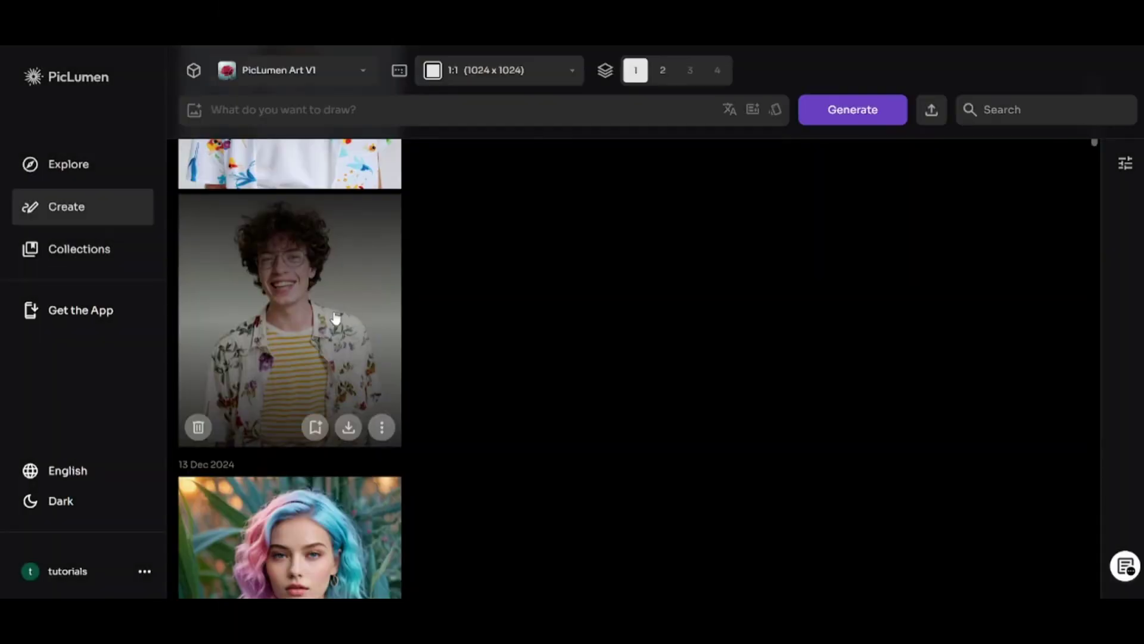
- Colorize the original portrait as '3d pixar cartoon character' and open the blue-floral-shirt result
left_click(336, 318)
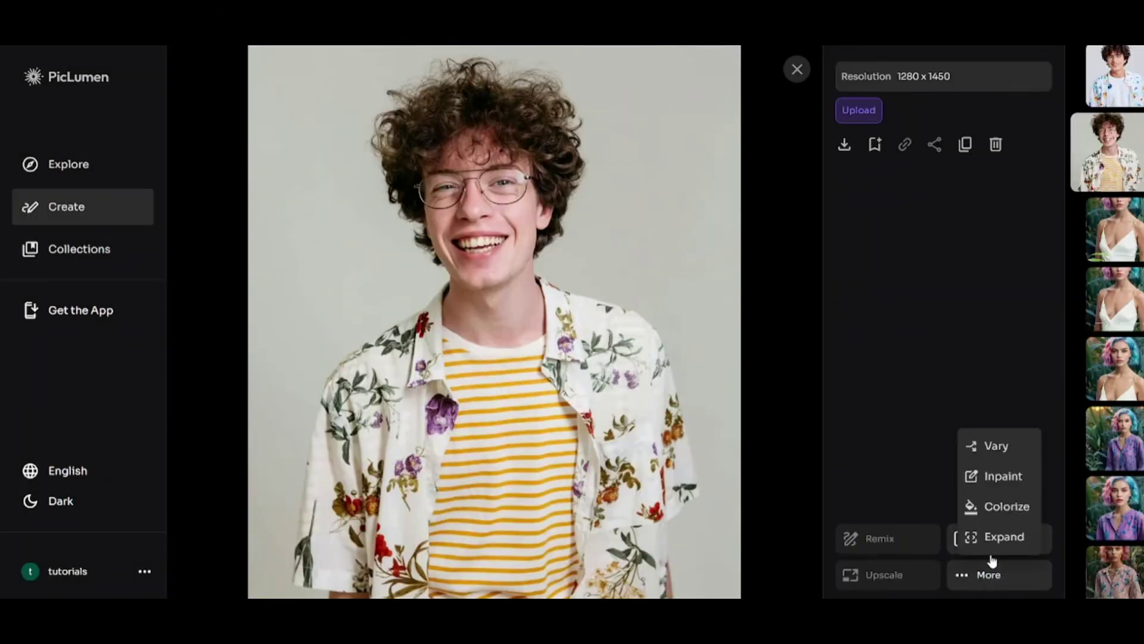
left_click(1004, 507)
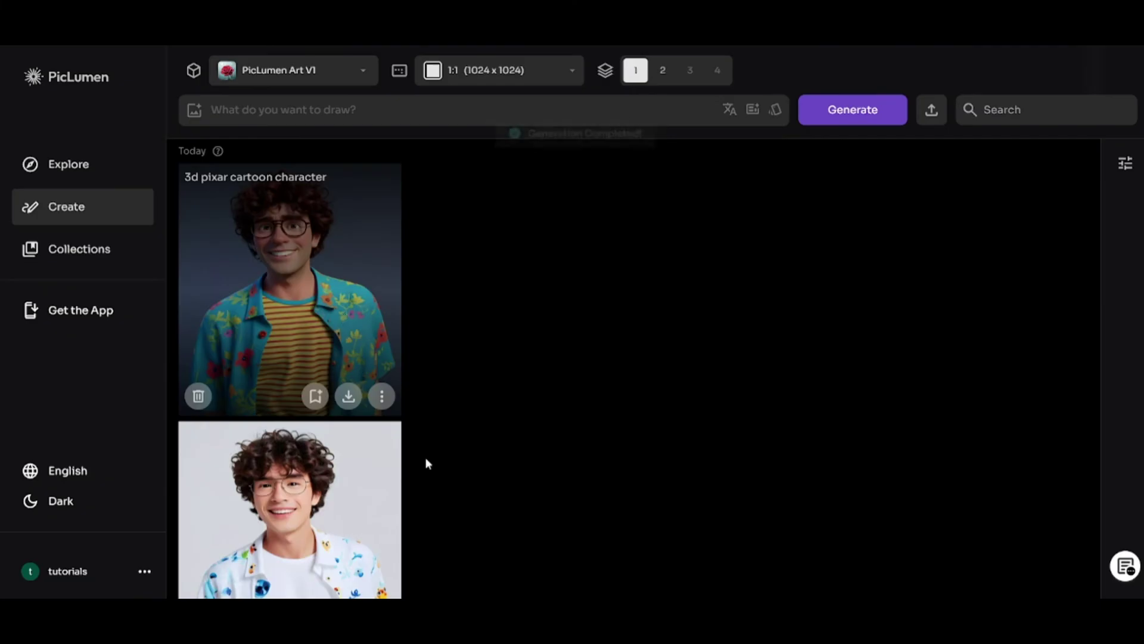
left_click(266, 343)
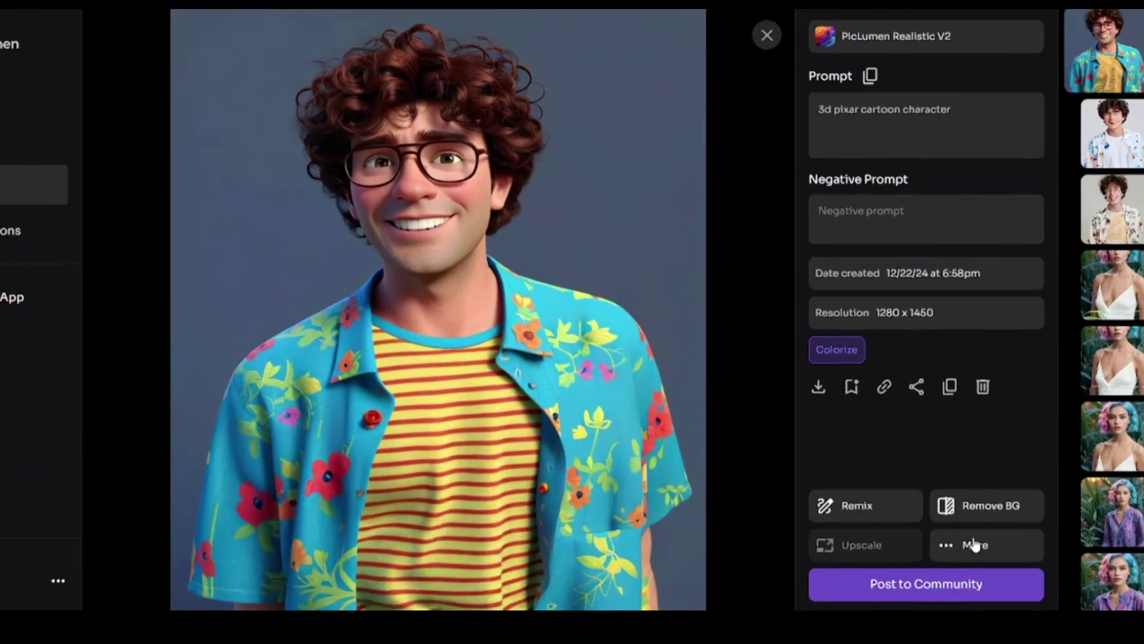
left_click(988, 539)
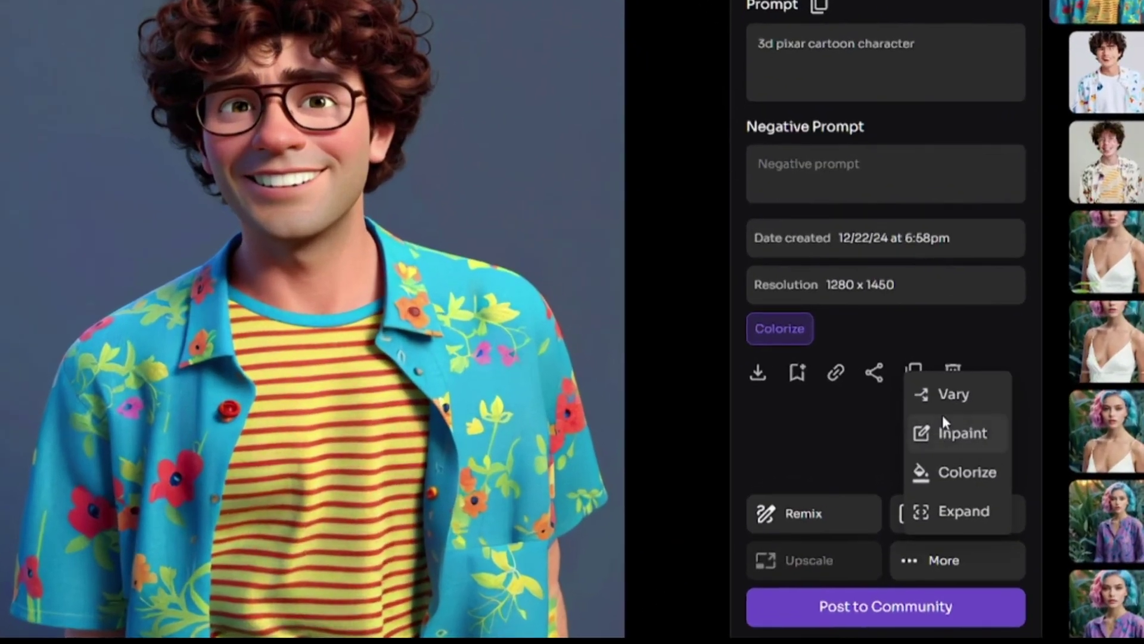
- Inpaint the cartoon man's shirt with the prompt 'white t-shirt'
left_click(942, 415)
left_click_drag(319, 578, 381, 577)
mouse_move(470, 537)
left_mouse_down()
mouse_move(489, 425)
mouse_move(532, 364)
mouse_move(611, 445)
left_mouse_up()
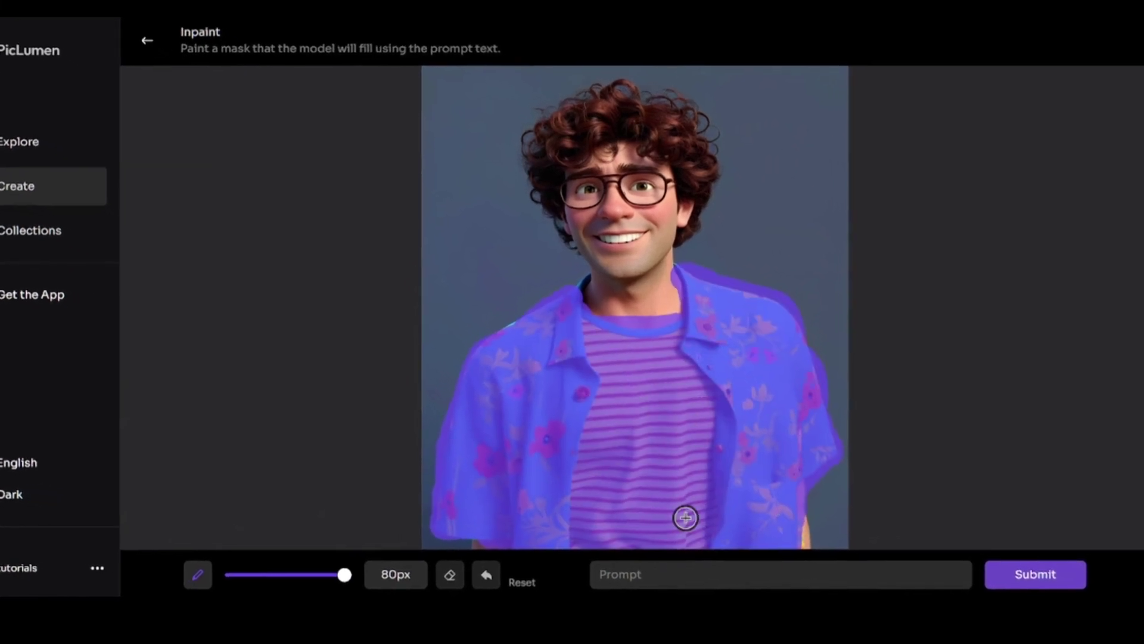
type("white t-sh")
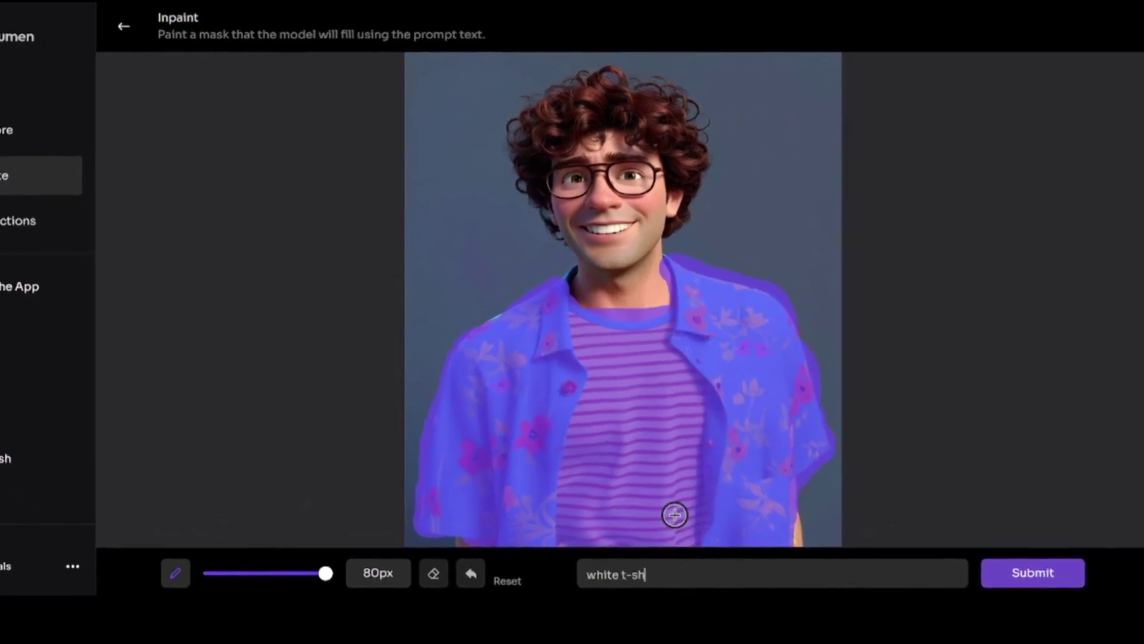
type("irt")
left_click(1049, 573)
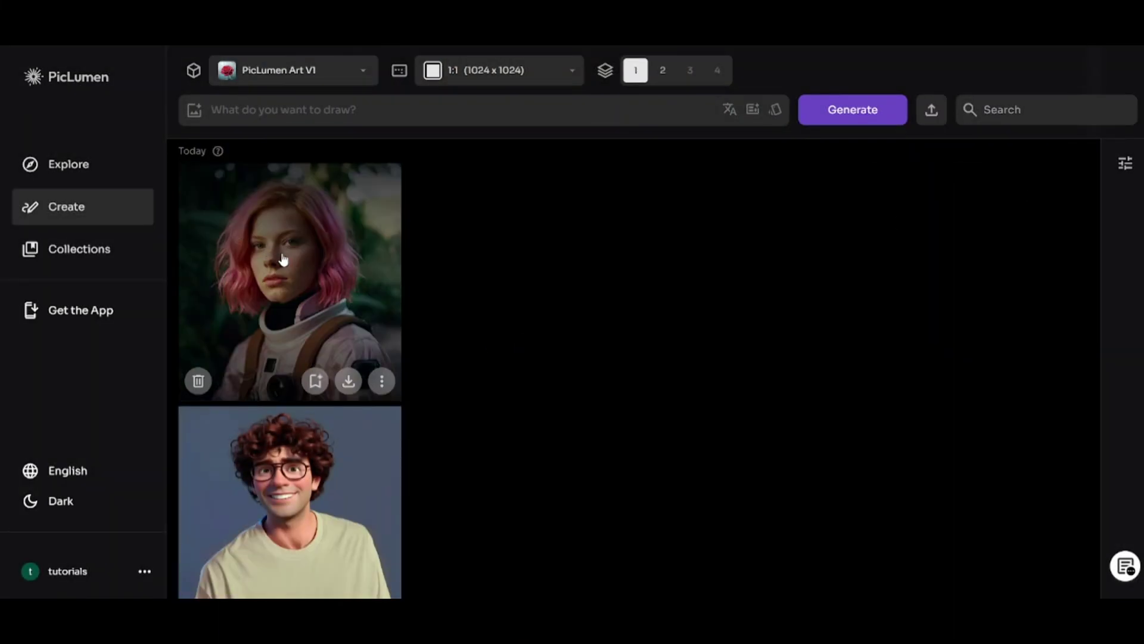
- Colorize the pink-haired astronaut photo with the prompt '3d game character'
left_click(283, 255)
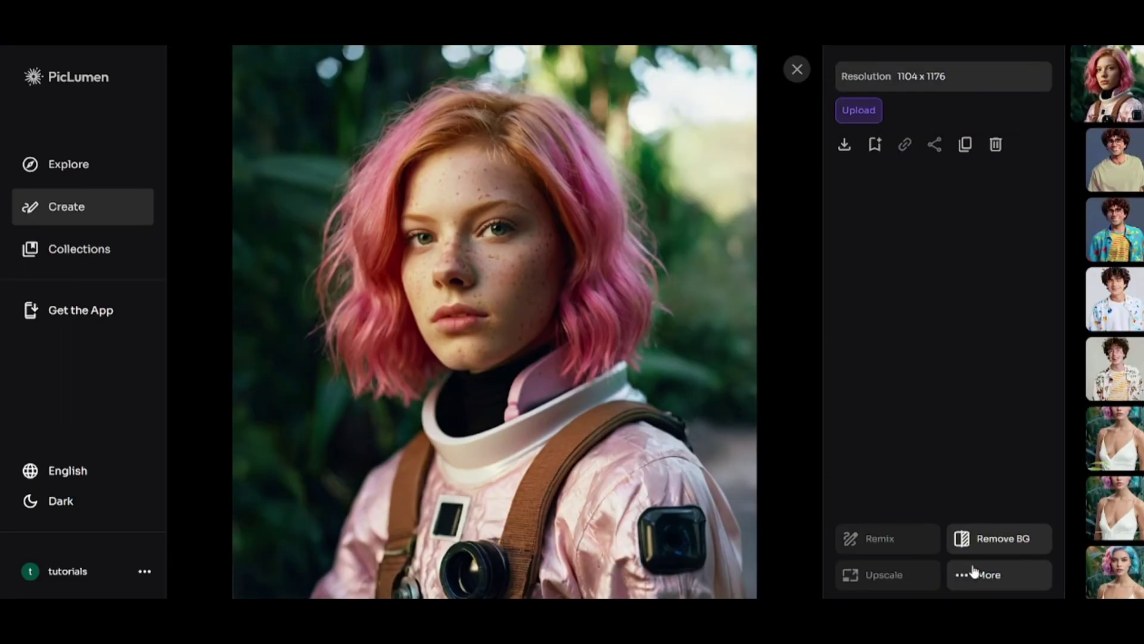
left_click(968, 508)
type("3d gam")
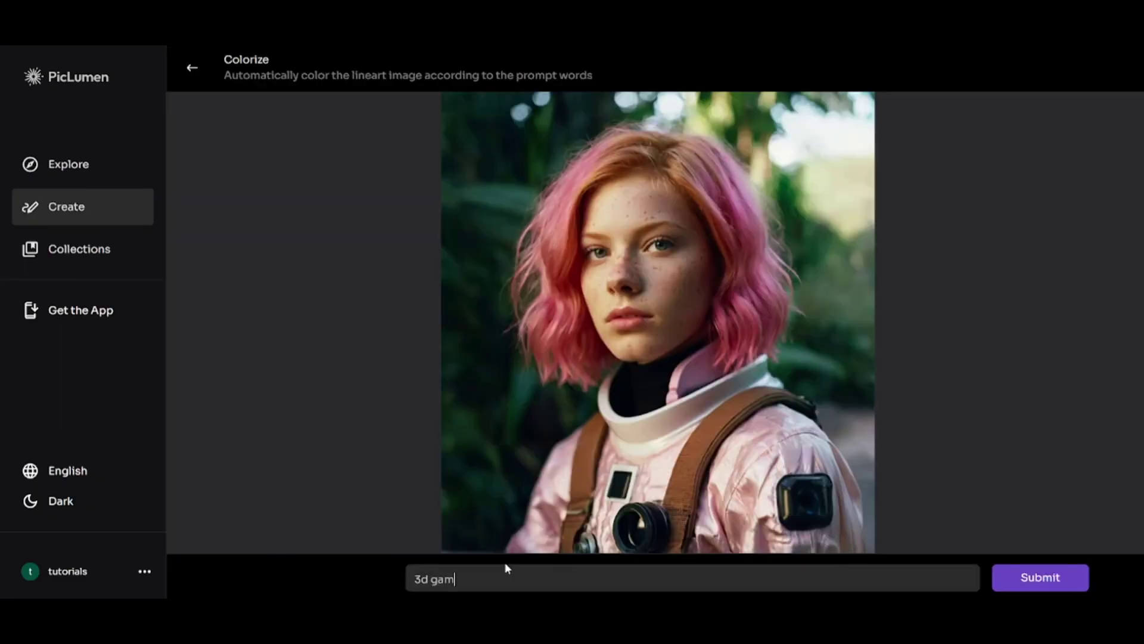
type("e character")
left_click(1031, 579)
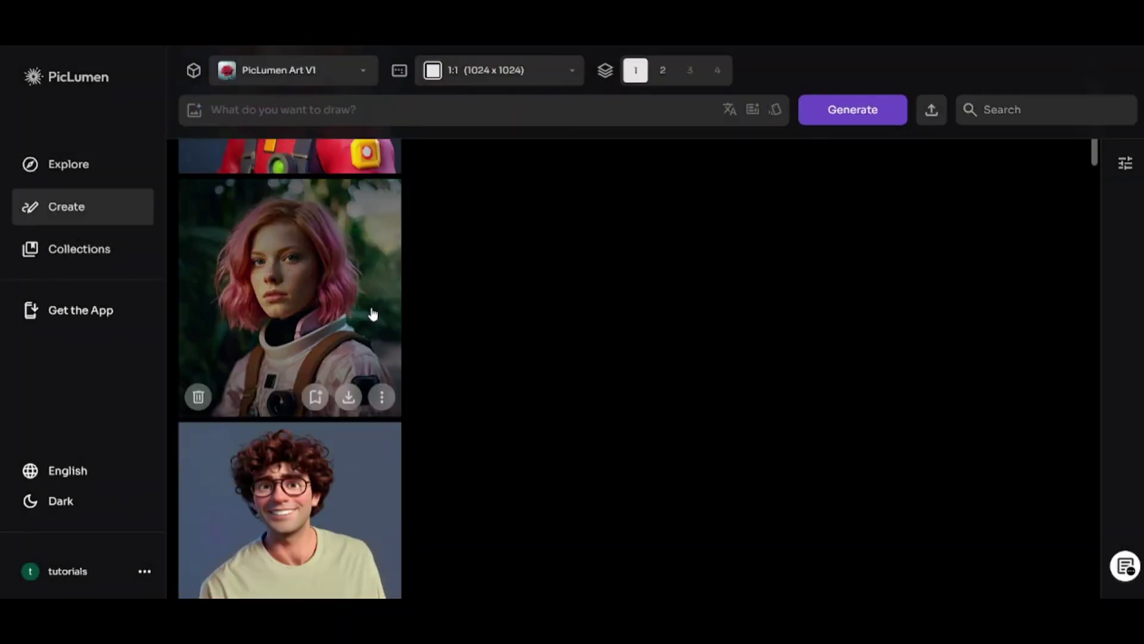
- Colorize the astronaut photo again as a 3d game character with light pink hair
left_click(368, 301)
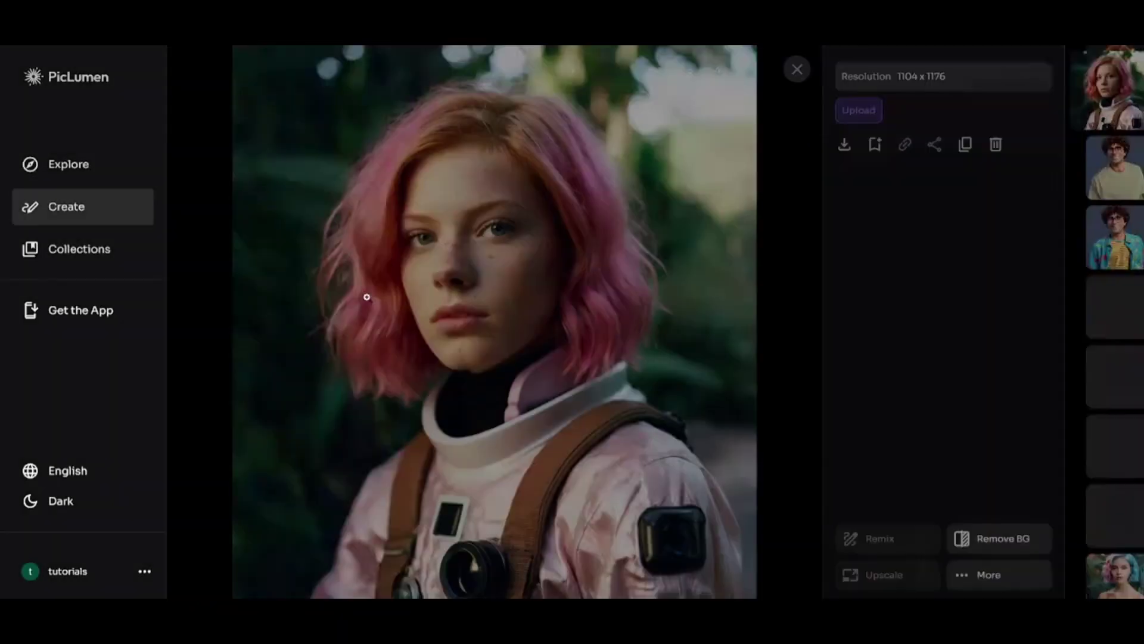
left_click(1001, 507)
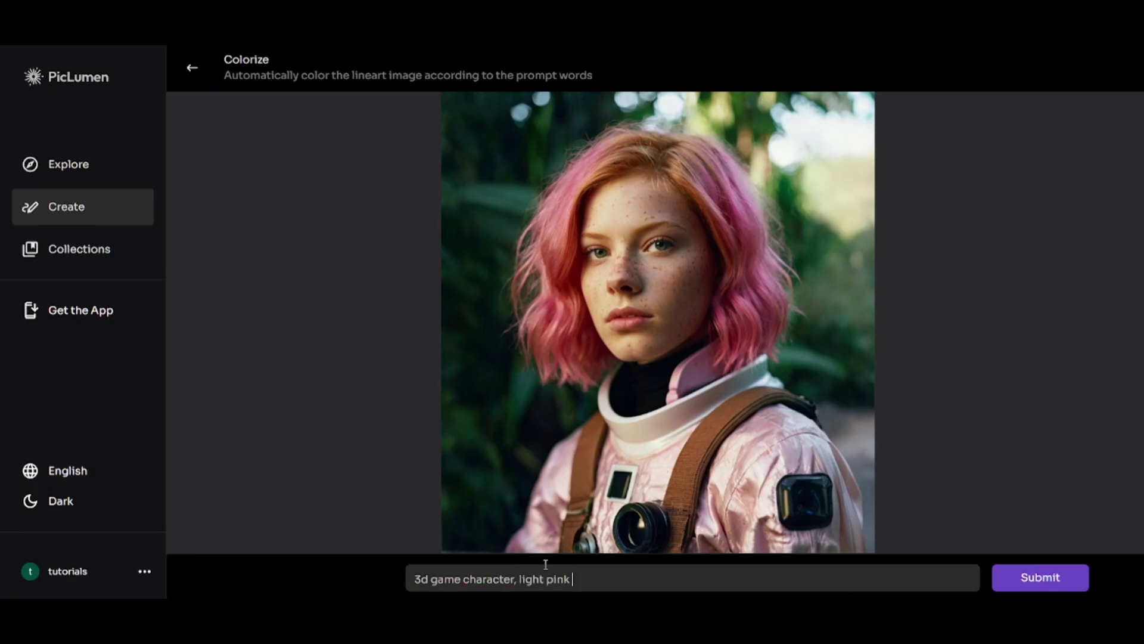
left_click(1041, 578)
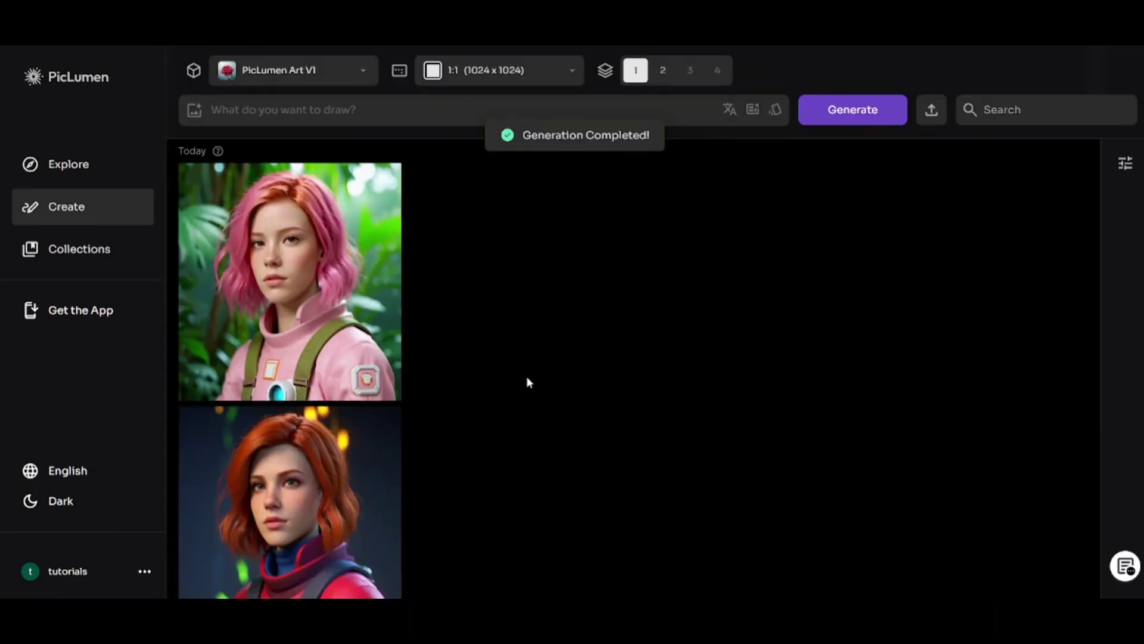